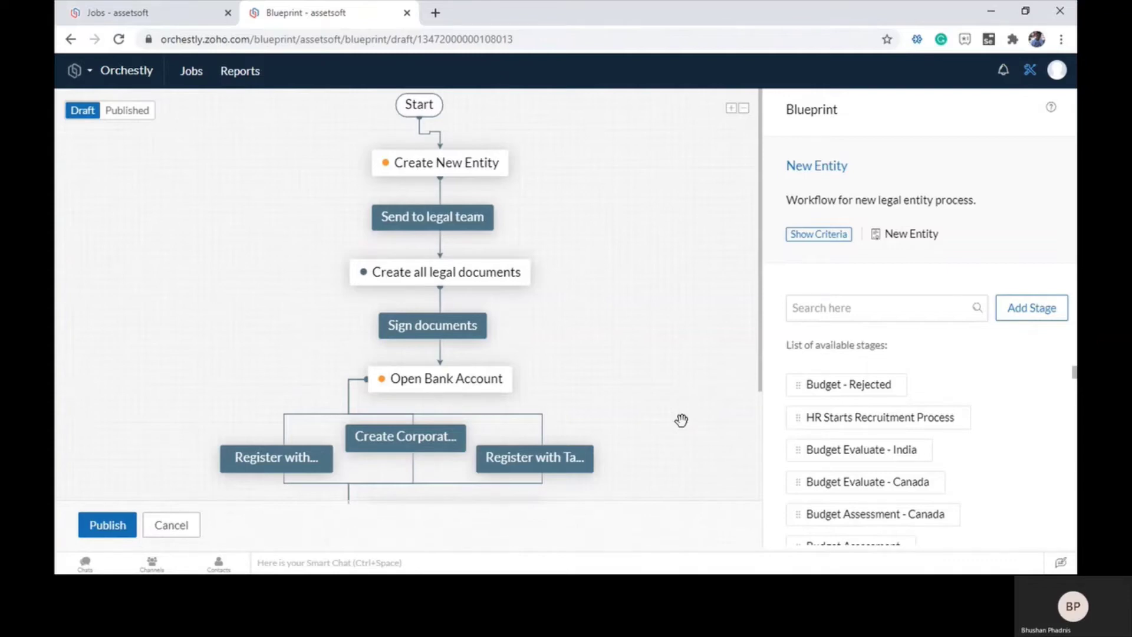
- Switch to the Jobs page, search the layouts for "new ent", and open a new job form with the New Entity layout
click(150, 13)
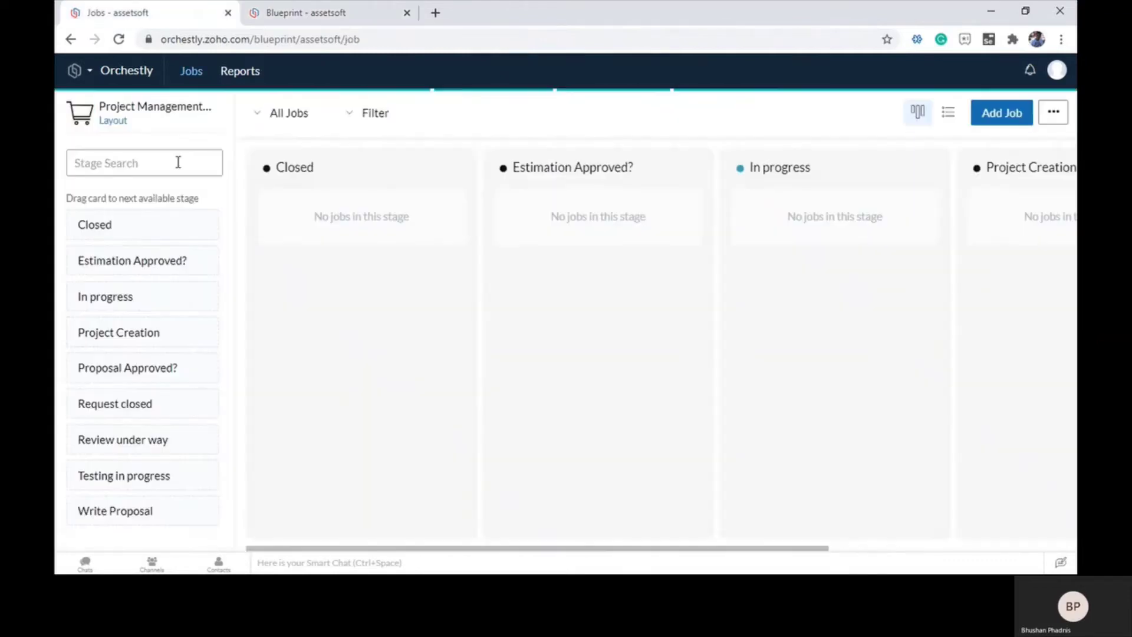
click(110, 121)
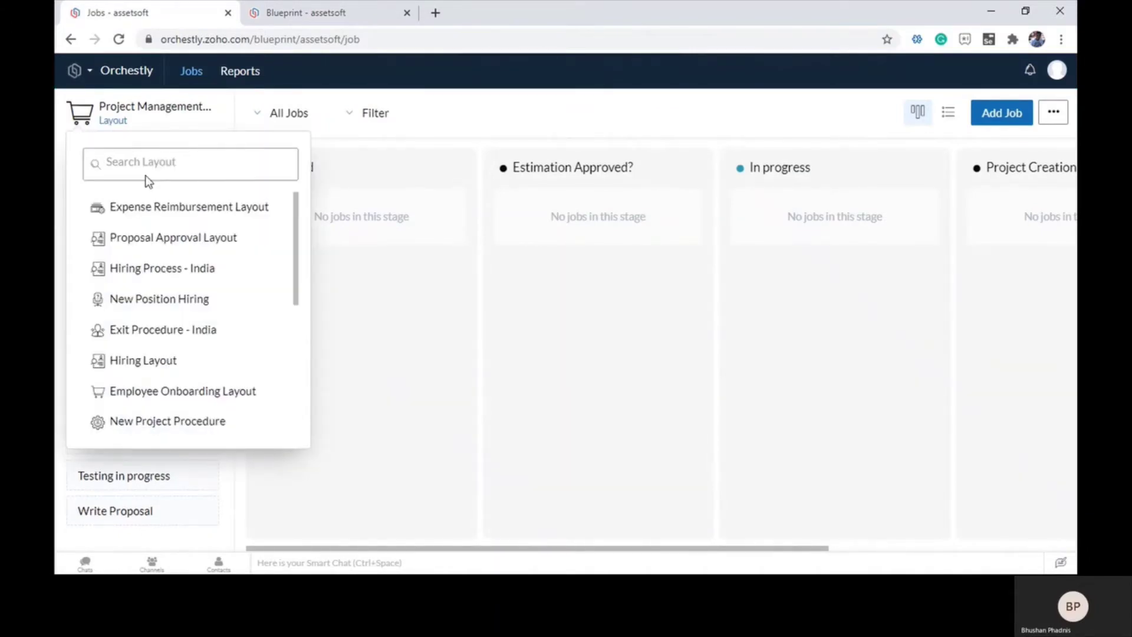
click(178, 161)
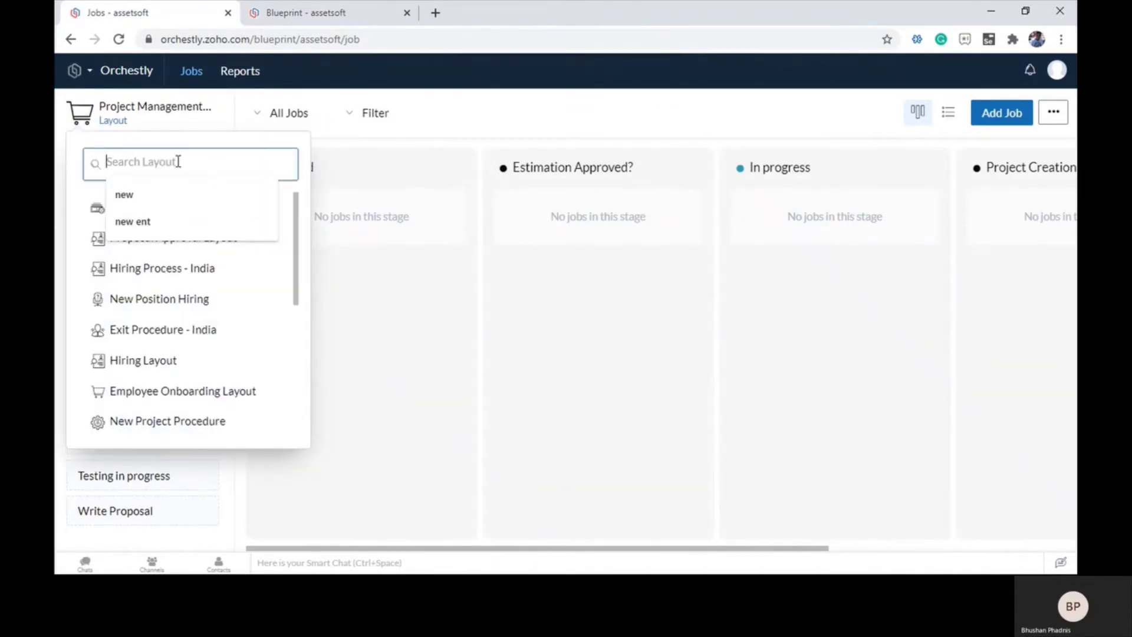
text(new ent)
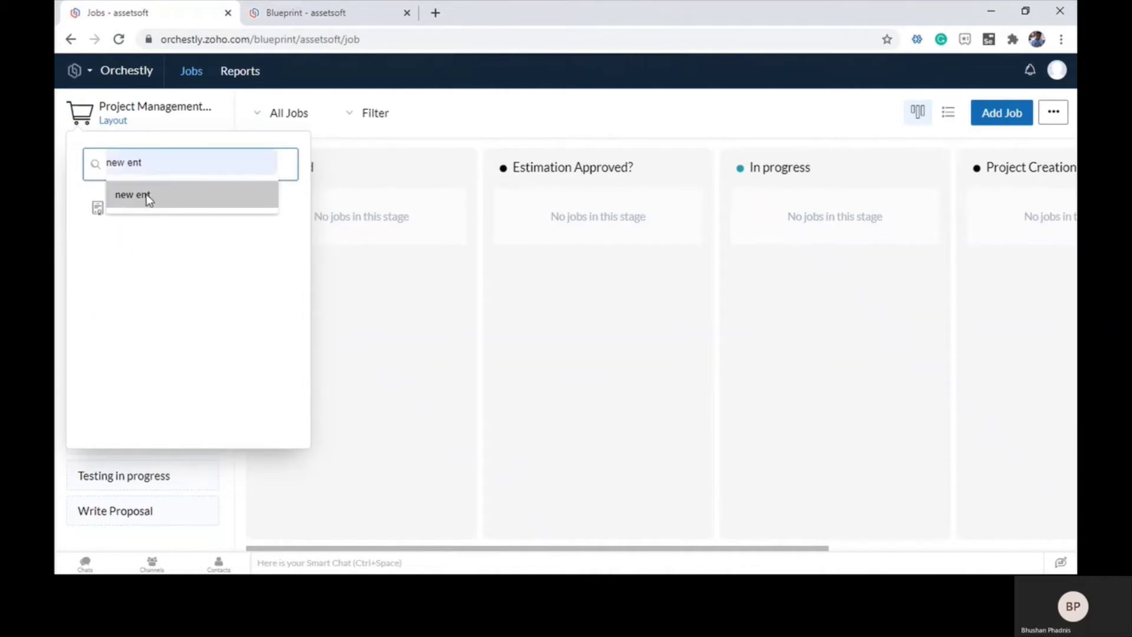
click(147, 193)
click(96, 210)
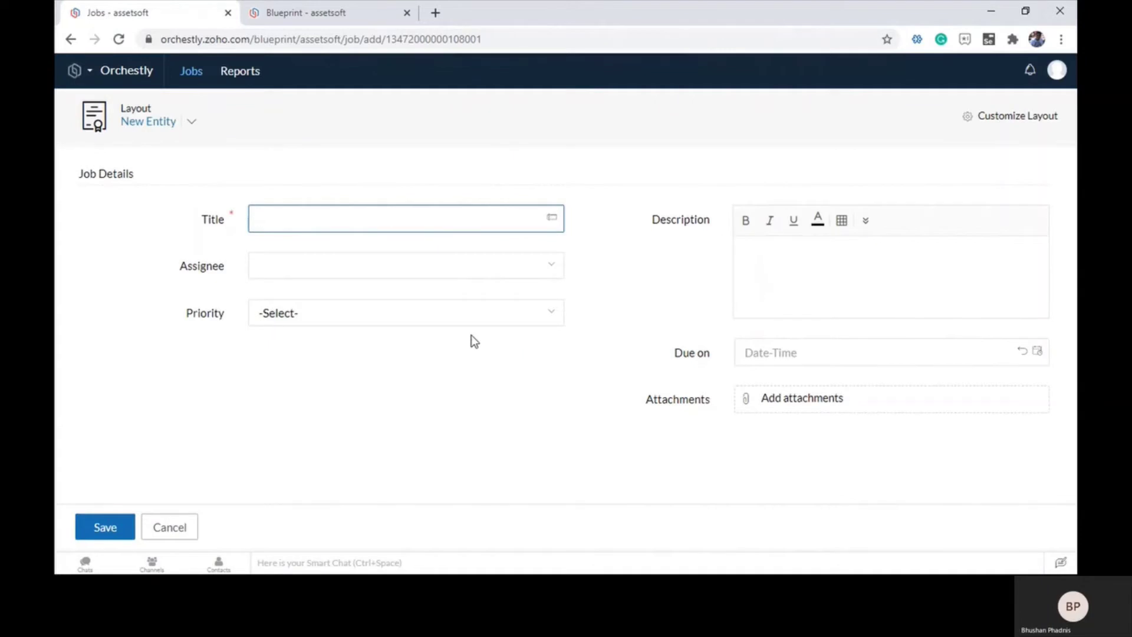
- Title the job New Entity ABC, choose its assignee, and set the priority to High
text(New Entity ABC)
key(Tab)
click(408, 432)
click(538, 321)
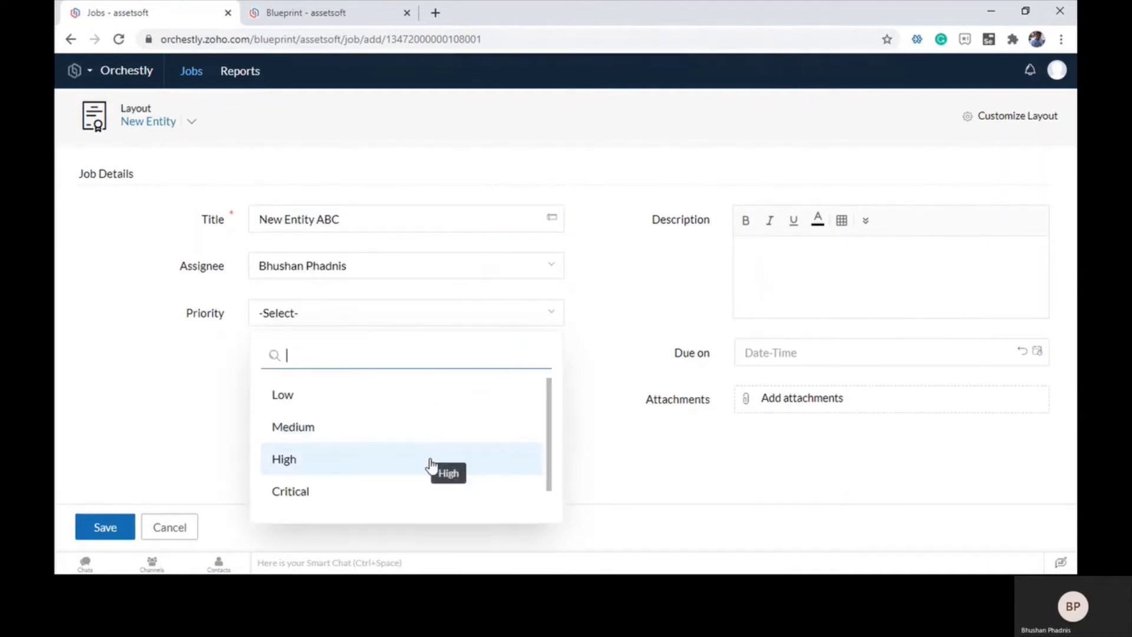
click(430, 461)
click(988, 357)
click(940, 445)
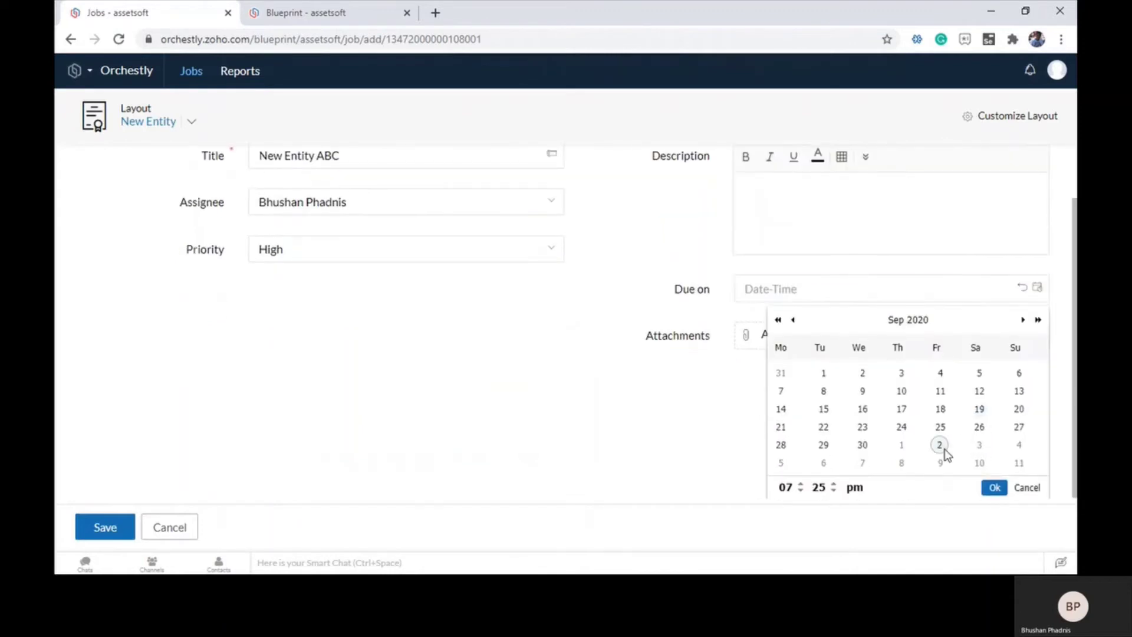
click(995, 488)
- Attach Document 1.pdf from the computer to the new job and save the job
click(779, 397)
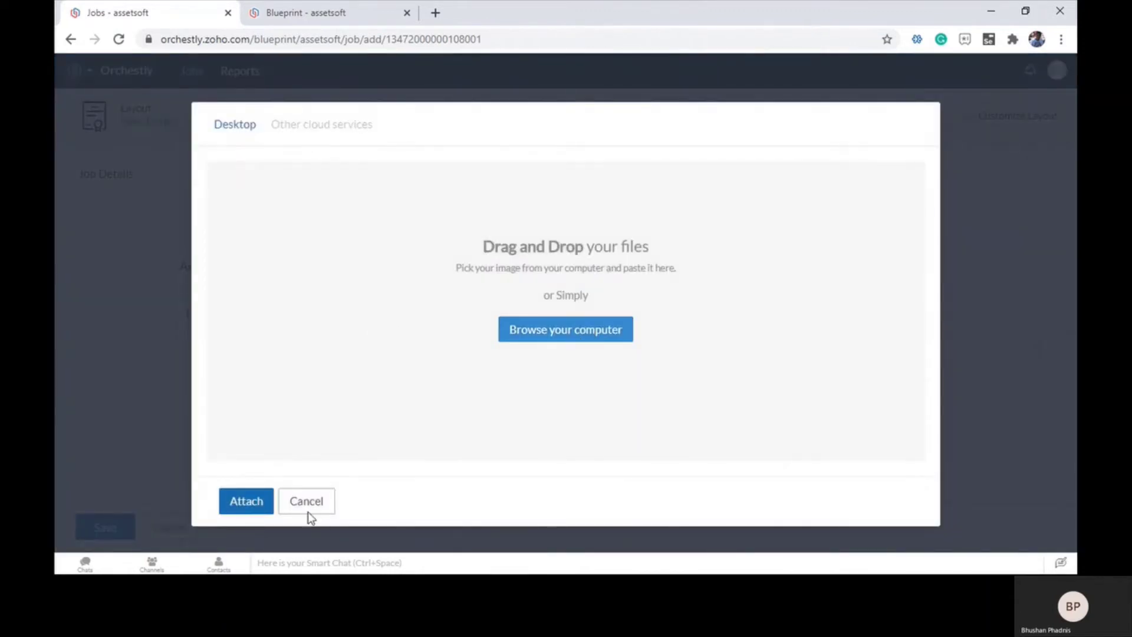
click(599, 334)
click(437, 334)
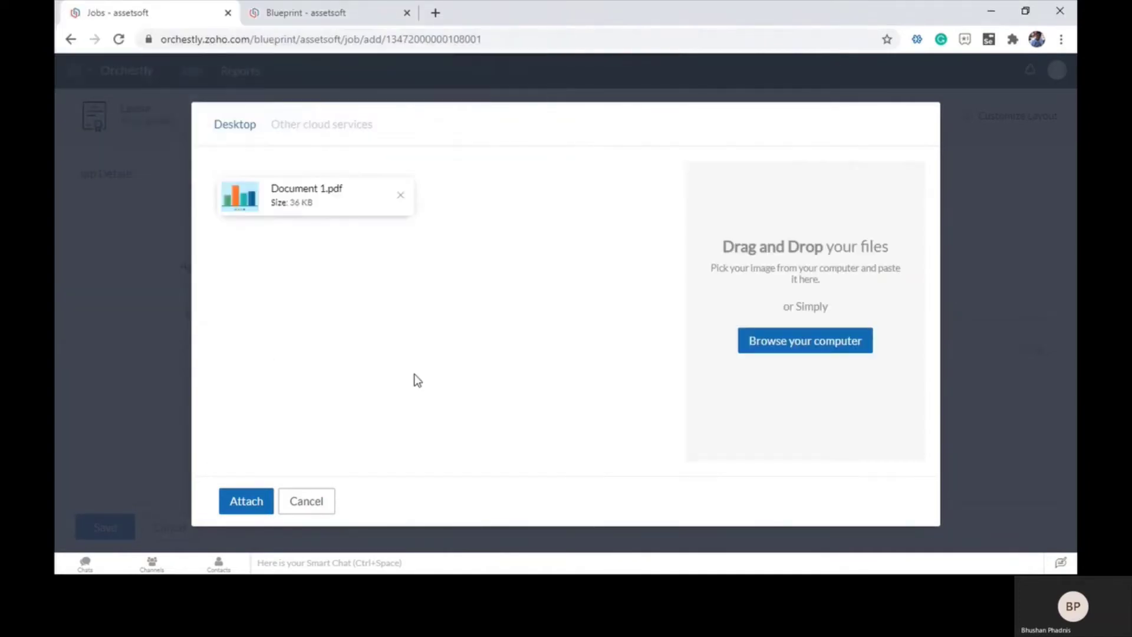
click(246, 501)
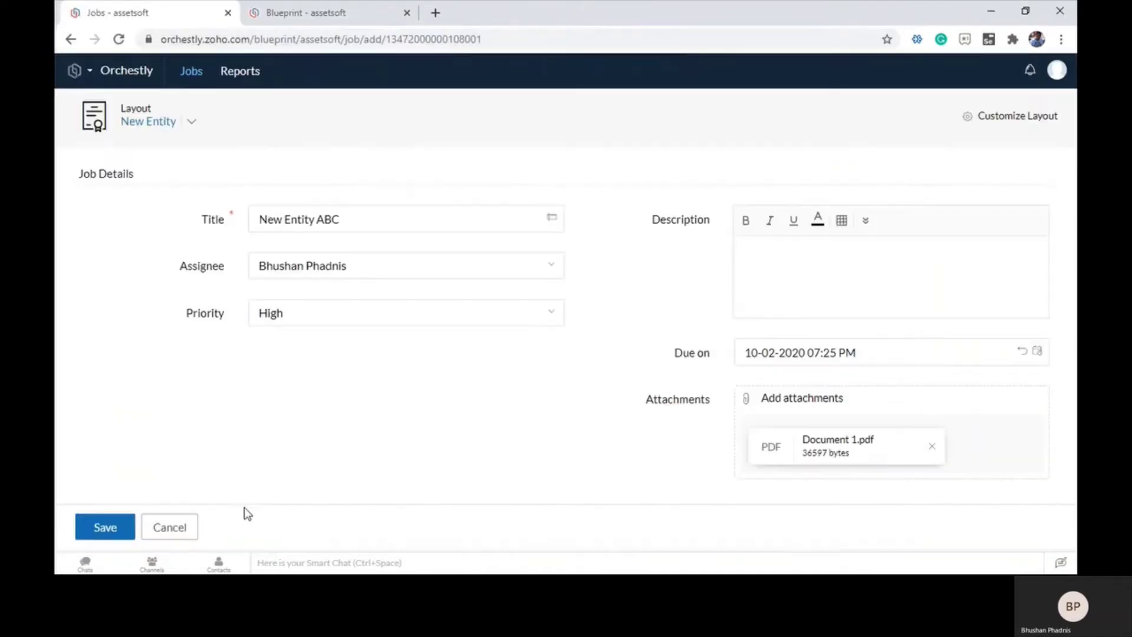
click(106, 527)
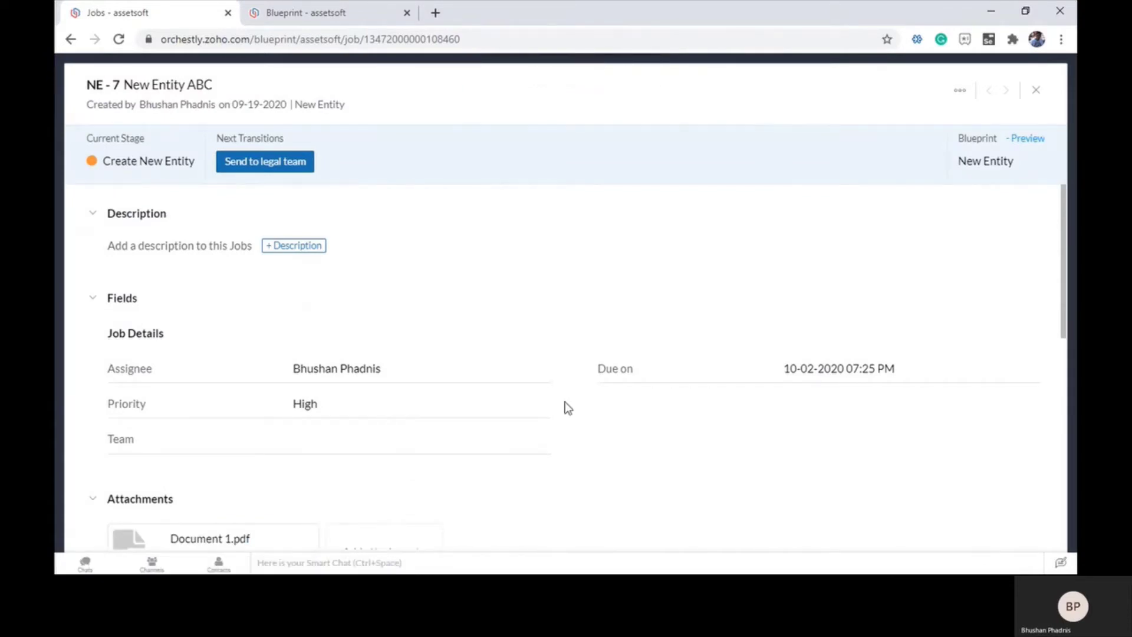
- Complete the Send to legal team transition for the New Entity ABC job
scroll(564, 402, down, 3)
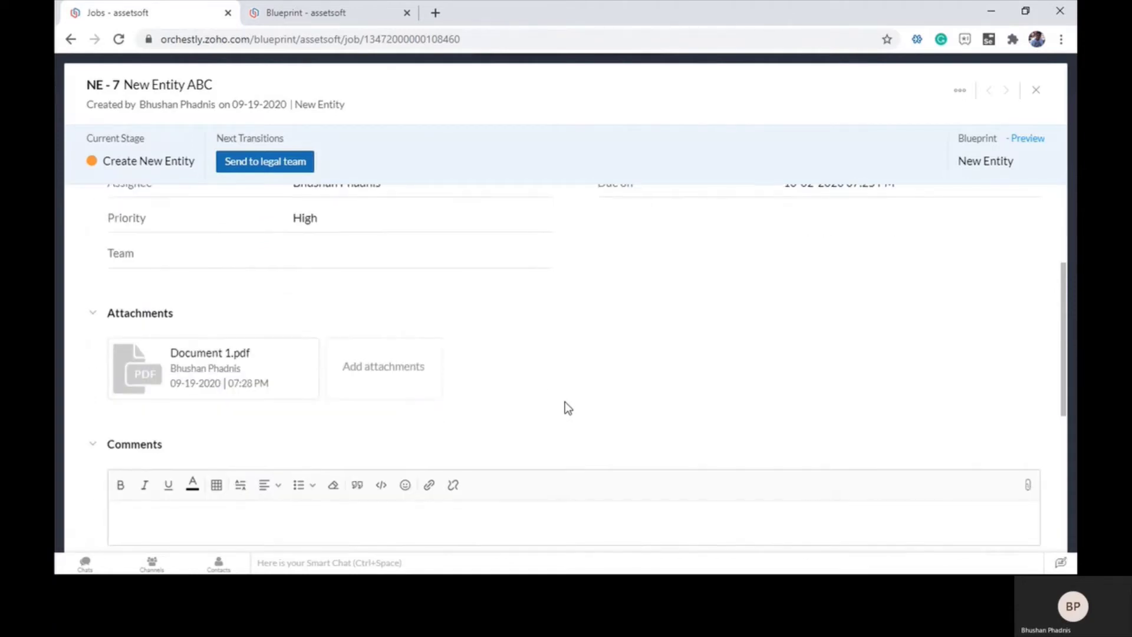
scroll(565, 401, down, 2)
mouse_move(186, 282)
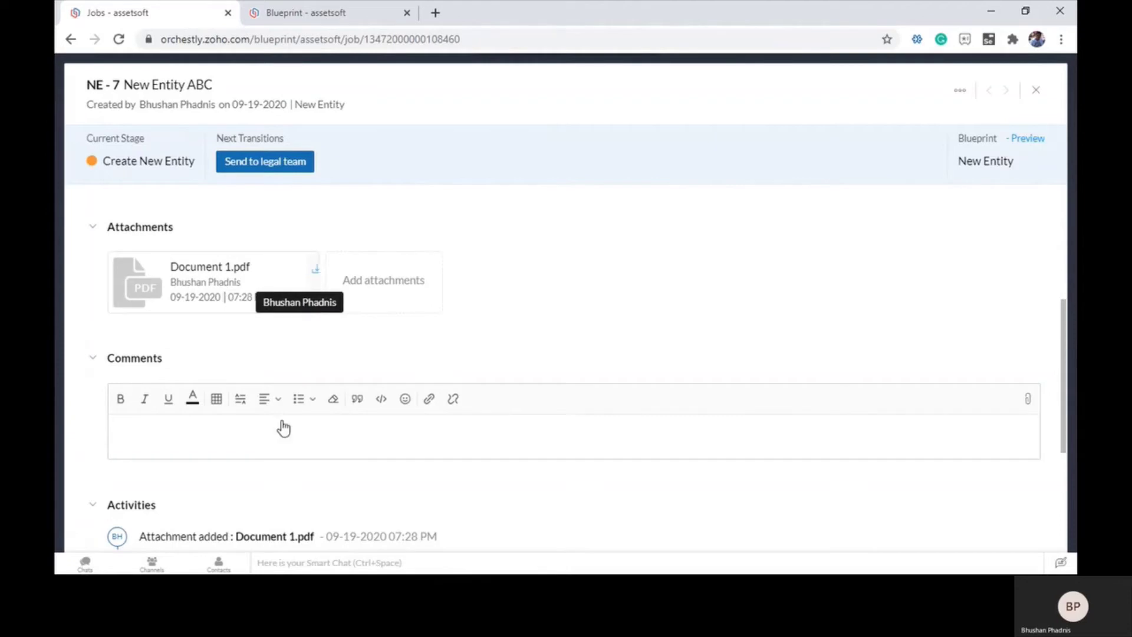
click(189, 425)
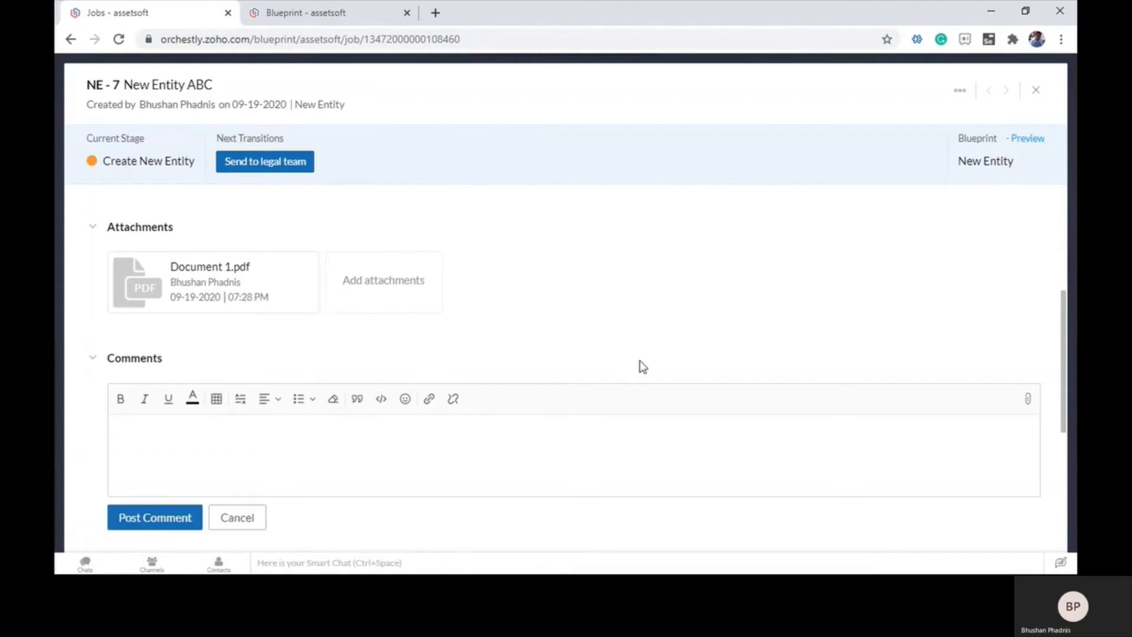
scroll(639, 359, up, 5)
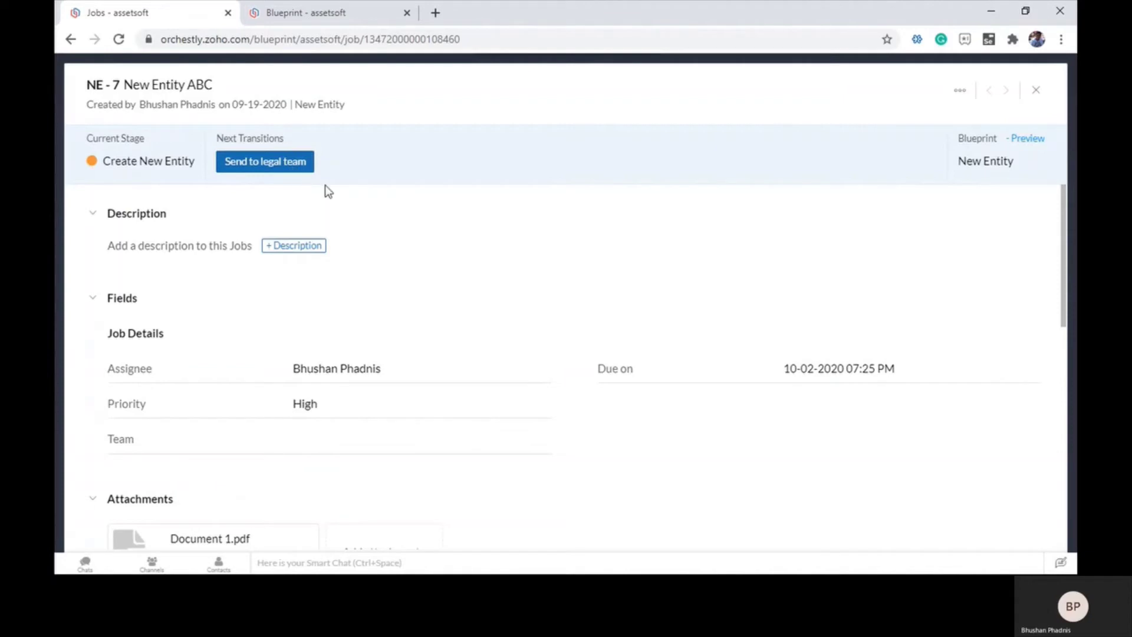
click(250, 160)
click(472, 359)
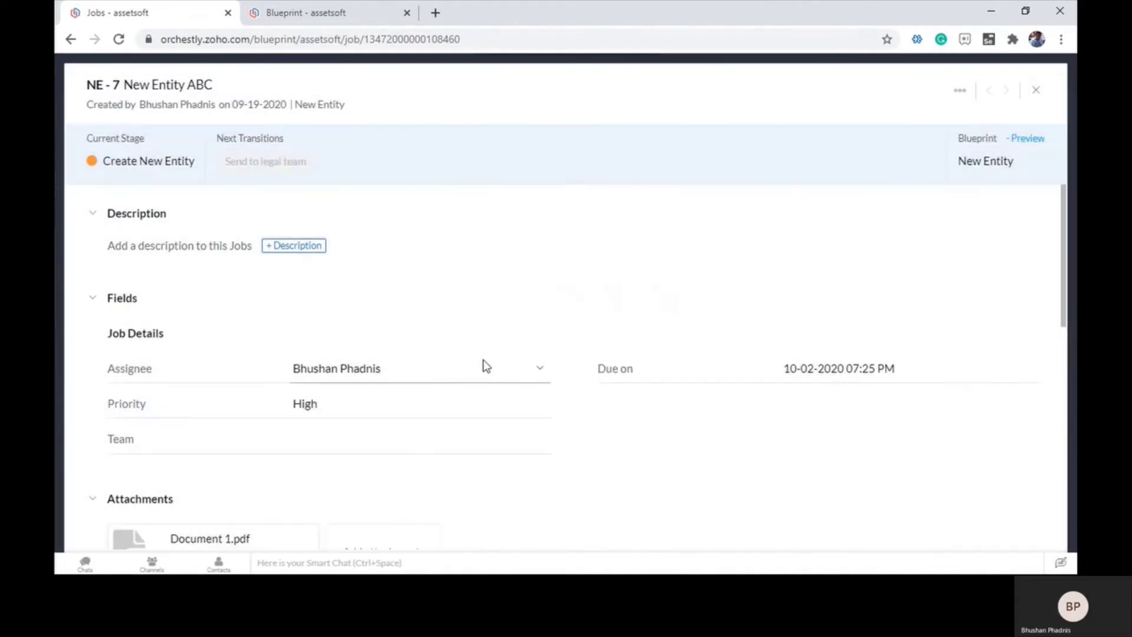
- Add Article of Incorporation.pdf from the computer to the job's attachments
scroll(732, 316, down, 1)
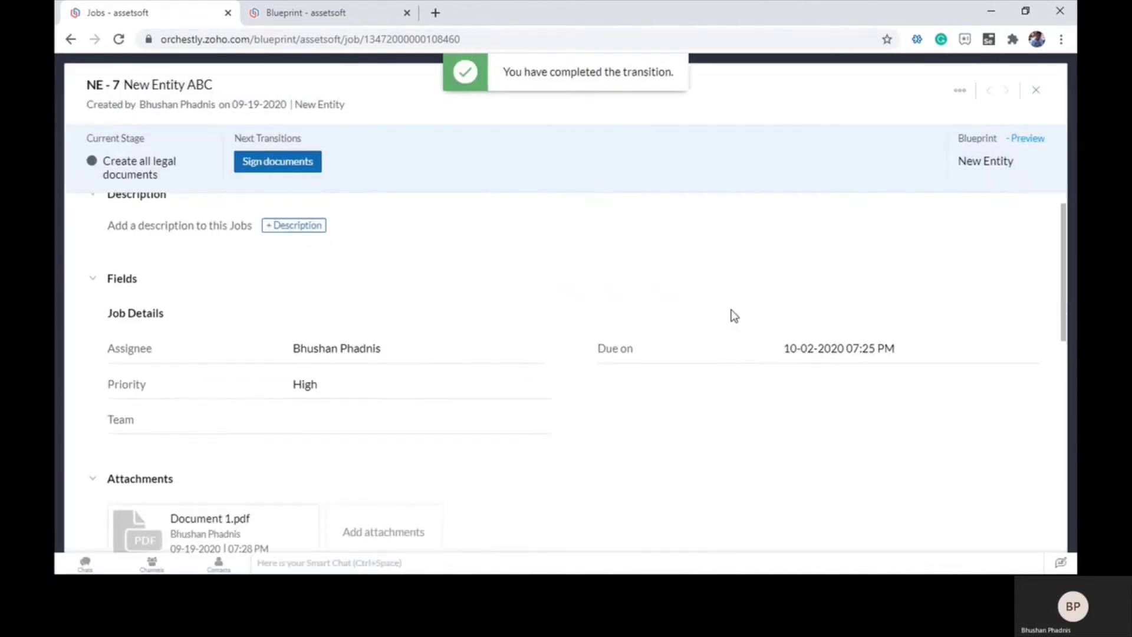
scroll(732, 316, up, 1)
scroll(551, 289, down, 2)
scroll(550, 285, down, 1)
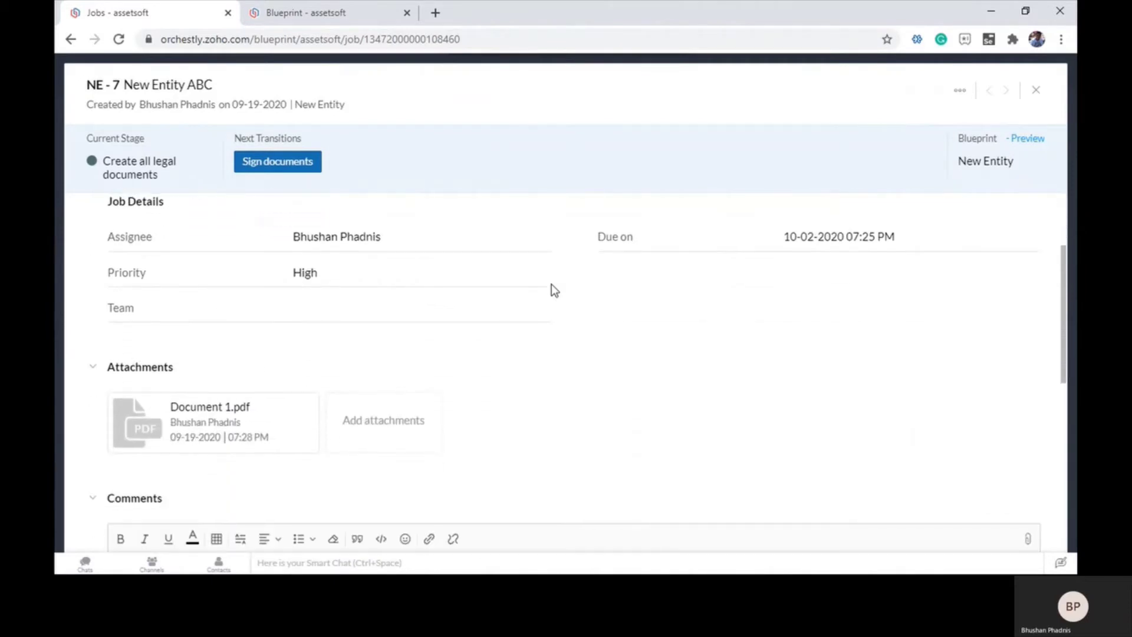
click(404, 400)
click(584, 339)
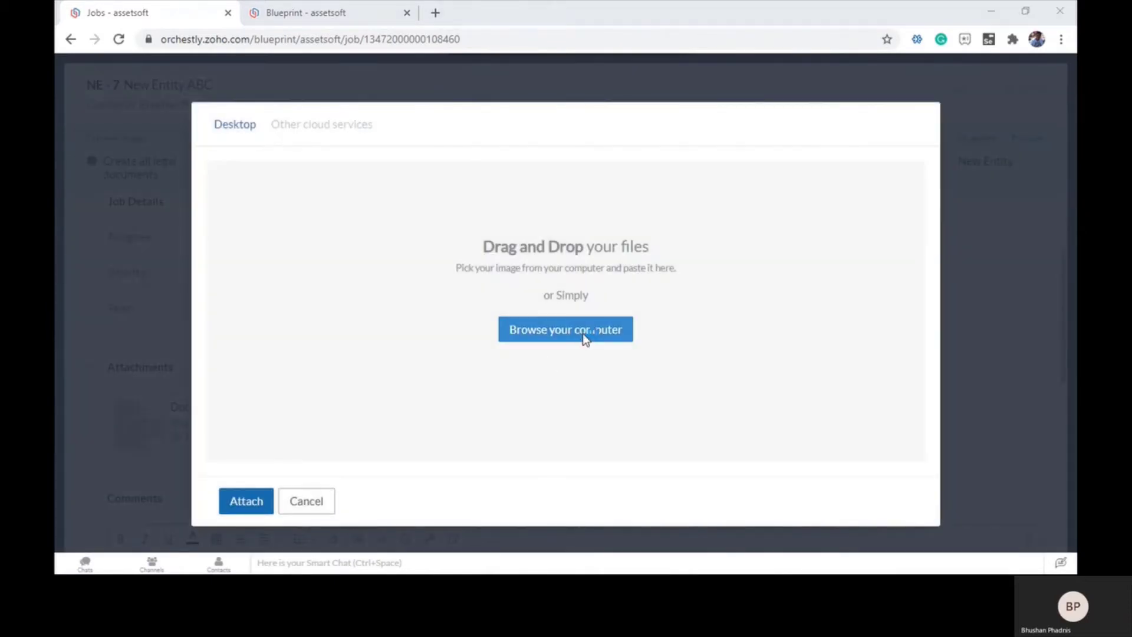
click(265, 112)
click(442, 343)
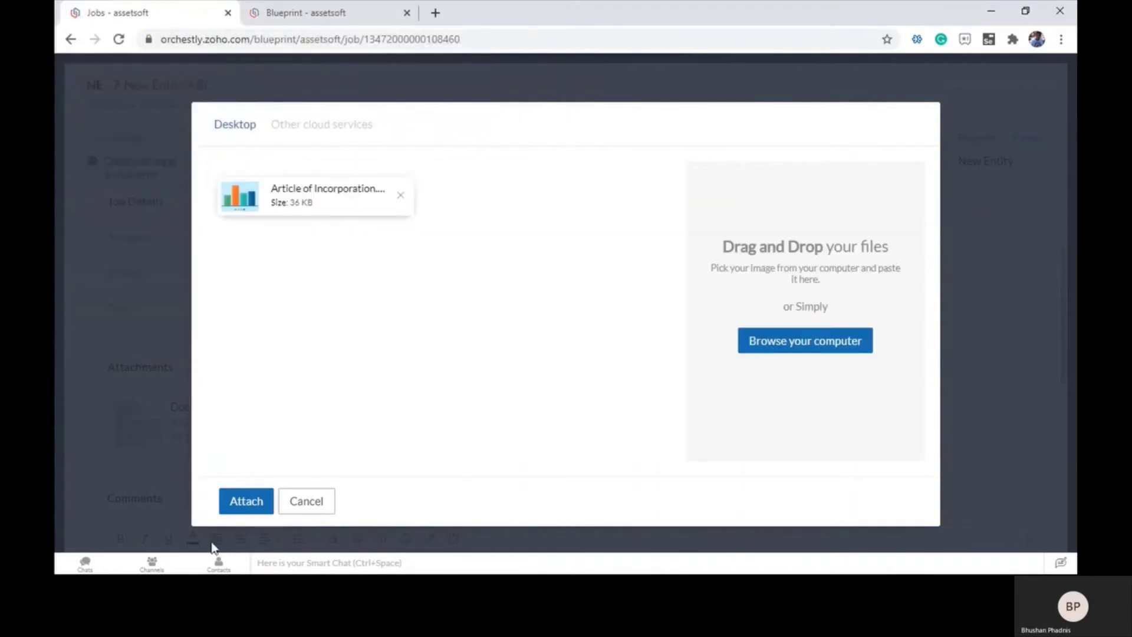
click(247, 503)
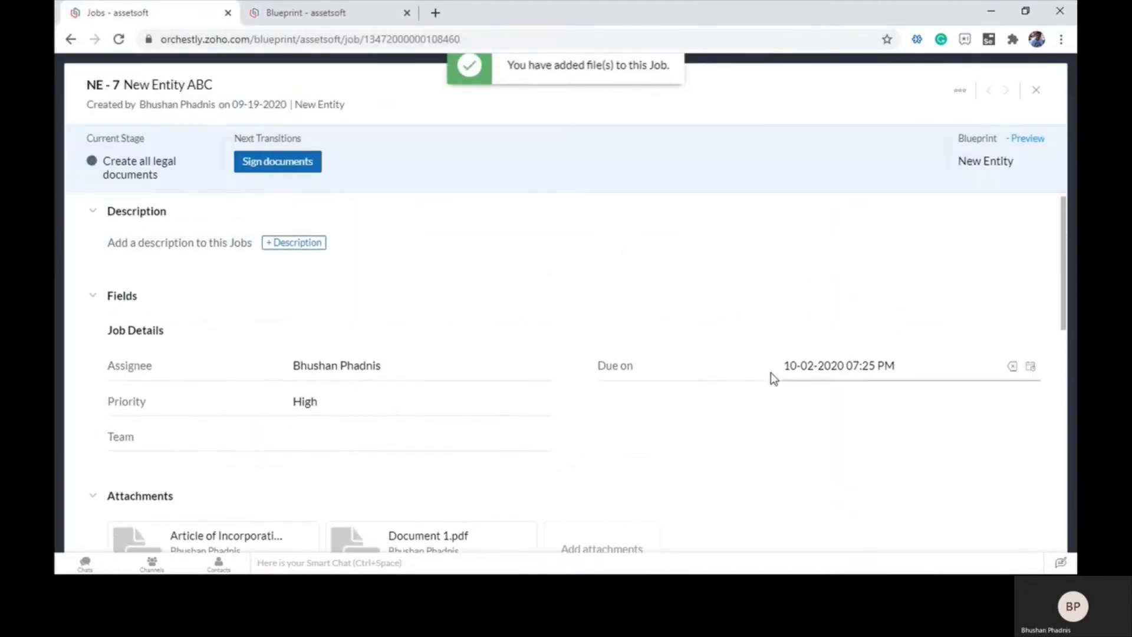
- Start the Sign documents transition and open Article of Incorporation.pdf for signing in Zoho Sign
click(262, 165)
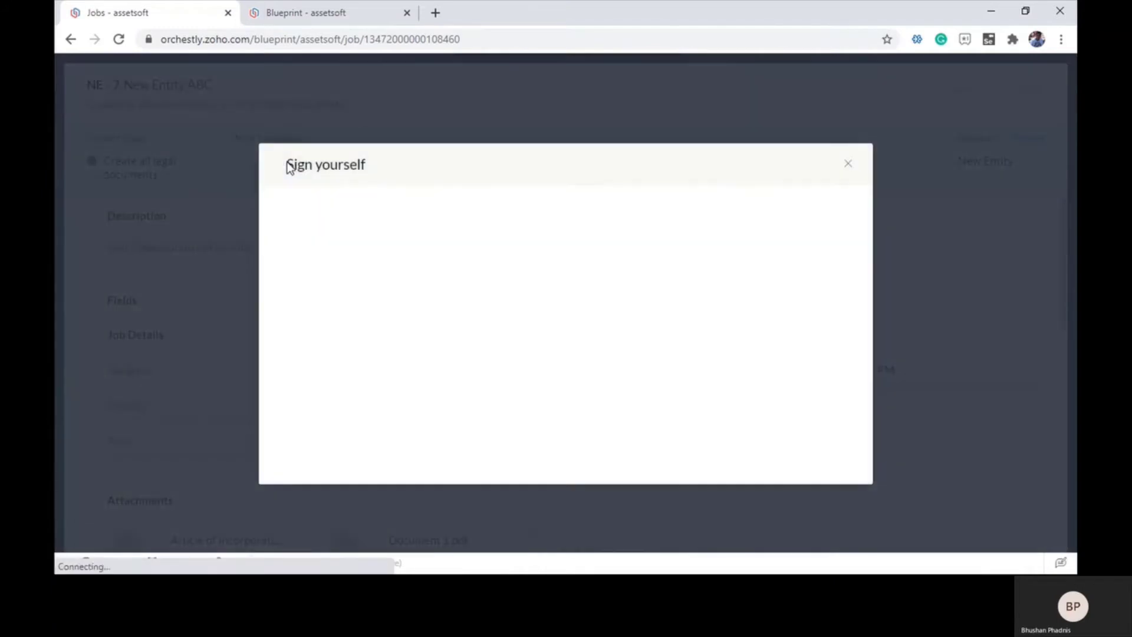
click(541, 380)
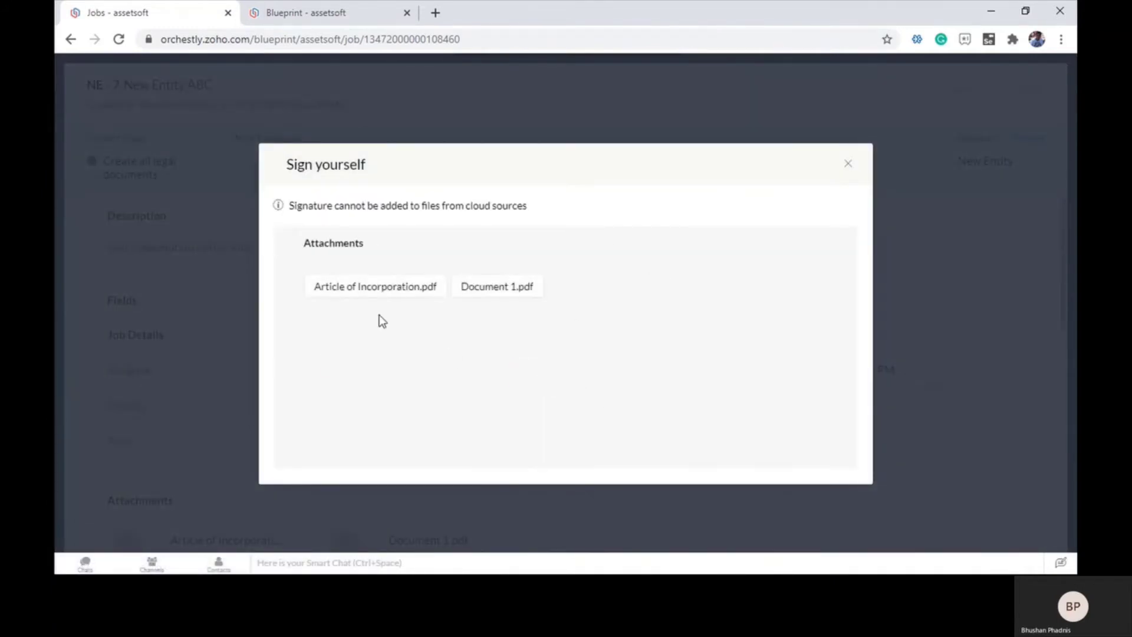
click(350, 289)
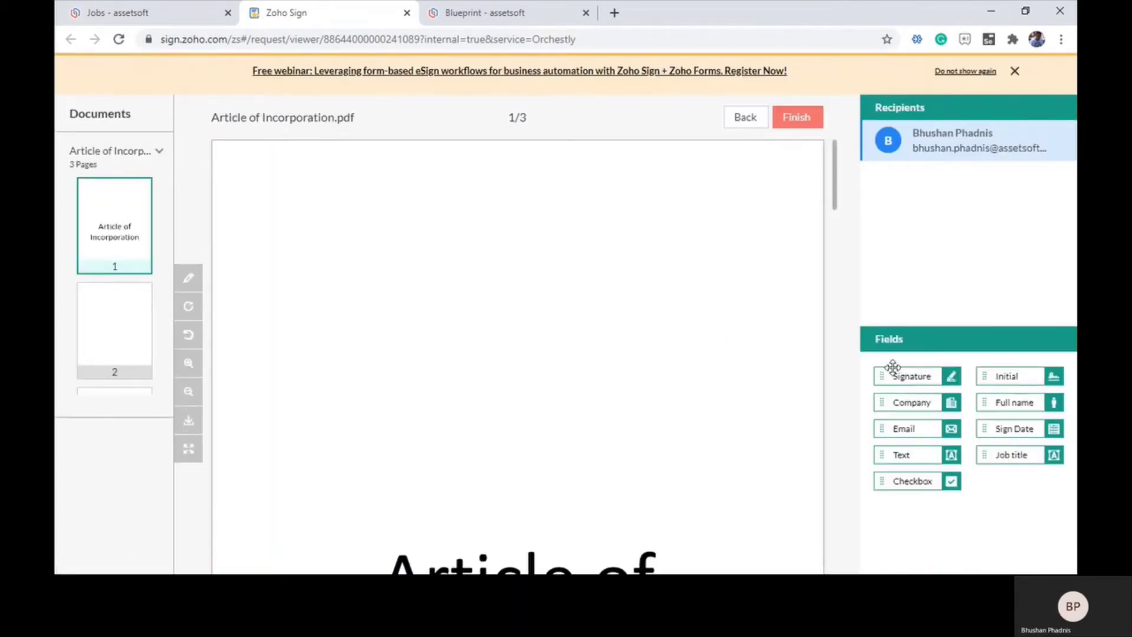
- Place the signature in the upper right of page 1 with the sign date directly below it, and finish signing
mouse_move(879, 386)
mouse_down()
mouse_move(666, 202)
mouse_move(639, 194)
mouse_up()
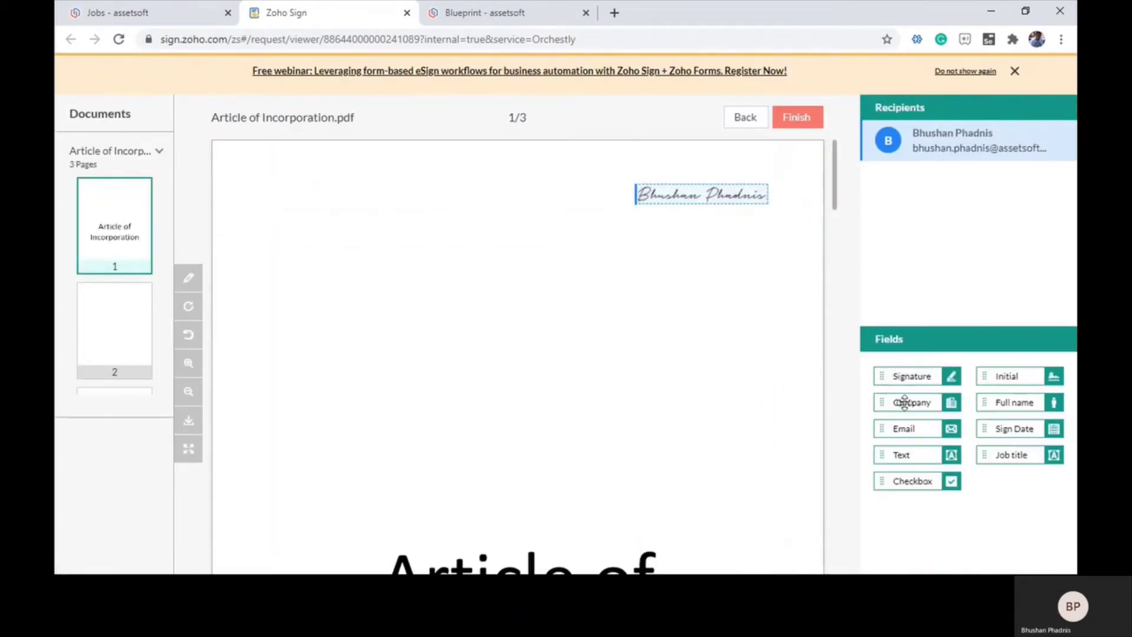
mouse_move(1002, 429)
mouse_down()
mouse_move(695, 289)
mouse_move(639, 223)
mouse_up()
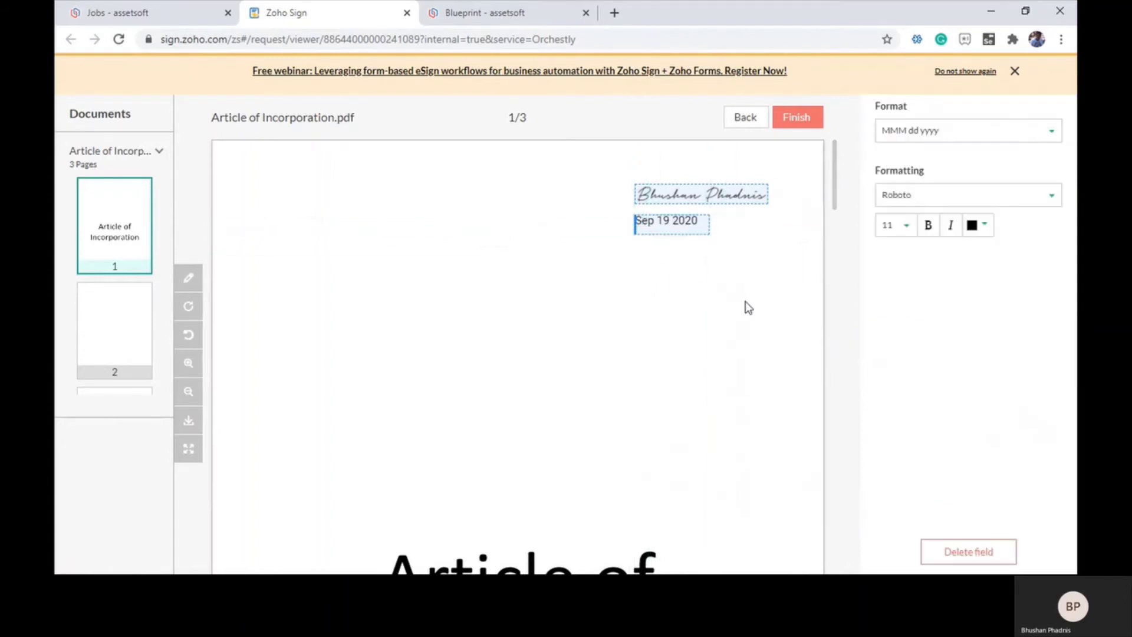
click(806, 120)
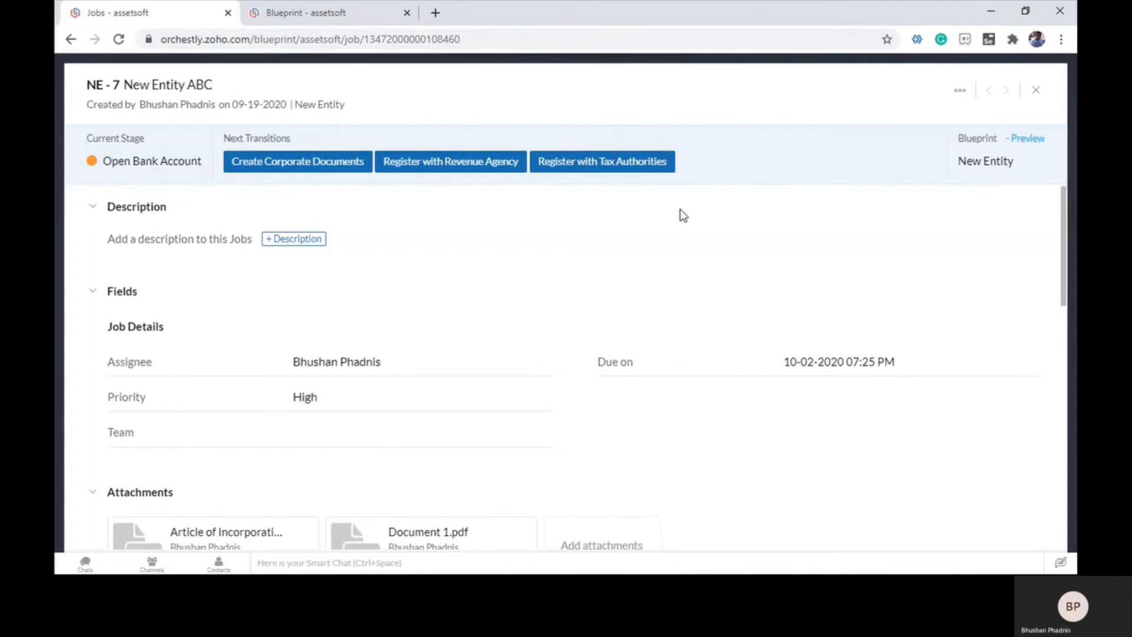
- Complete the Create Corporate Documents transition with Document 1.pdf as its attachment
click(272, 158)
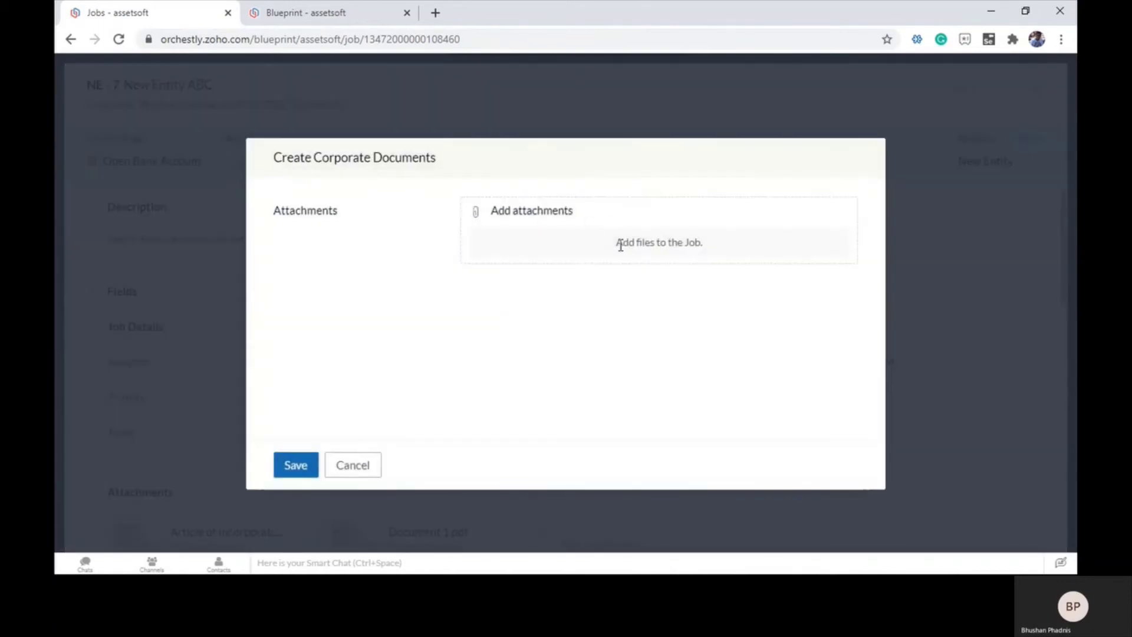
click(644, 241)
click(569, 328)
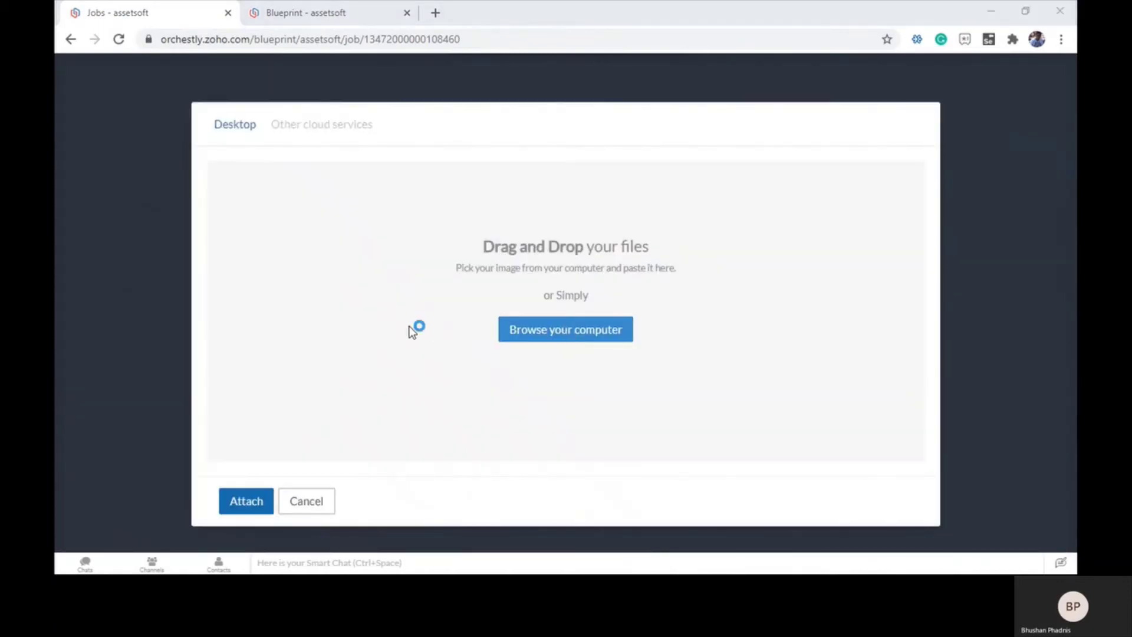
click(233, 125)
click(438, 335)
click(241, 501)
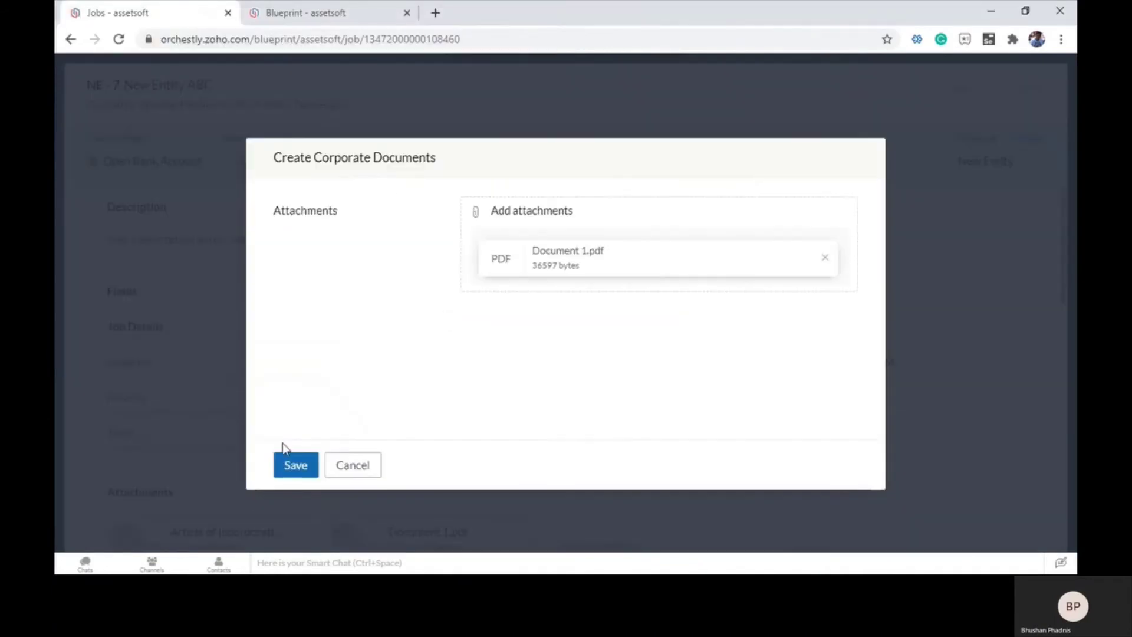
click(293, 465)
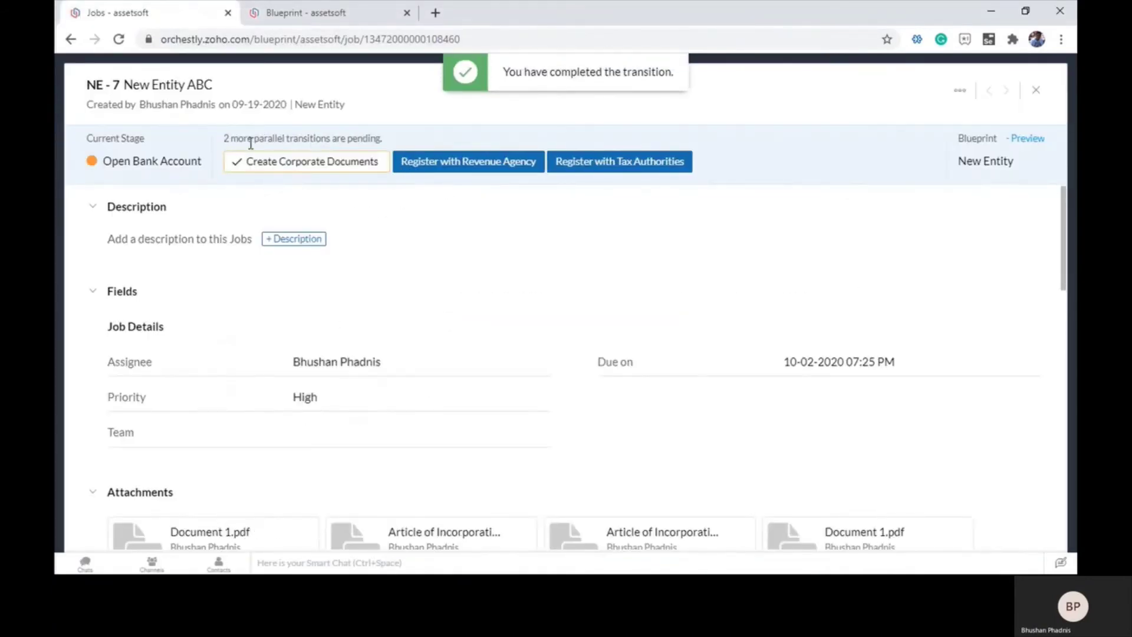
- Complete the Register with Revenue Agency transition with Document 2.pdf as its attachment
click(473, 168)
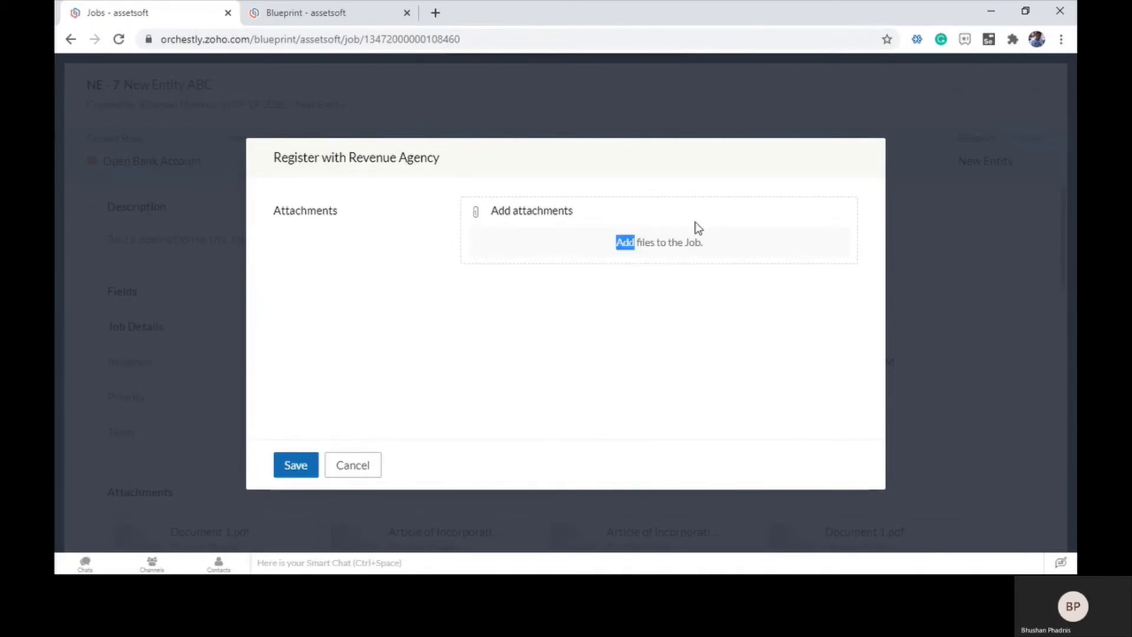
click(547, 217)
click(563, 339)
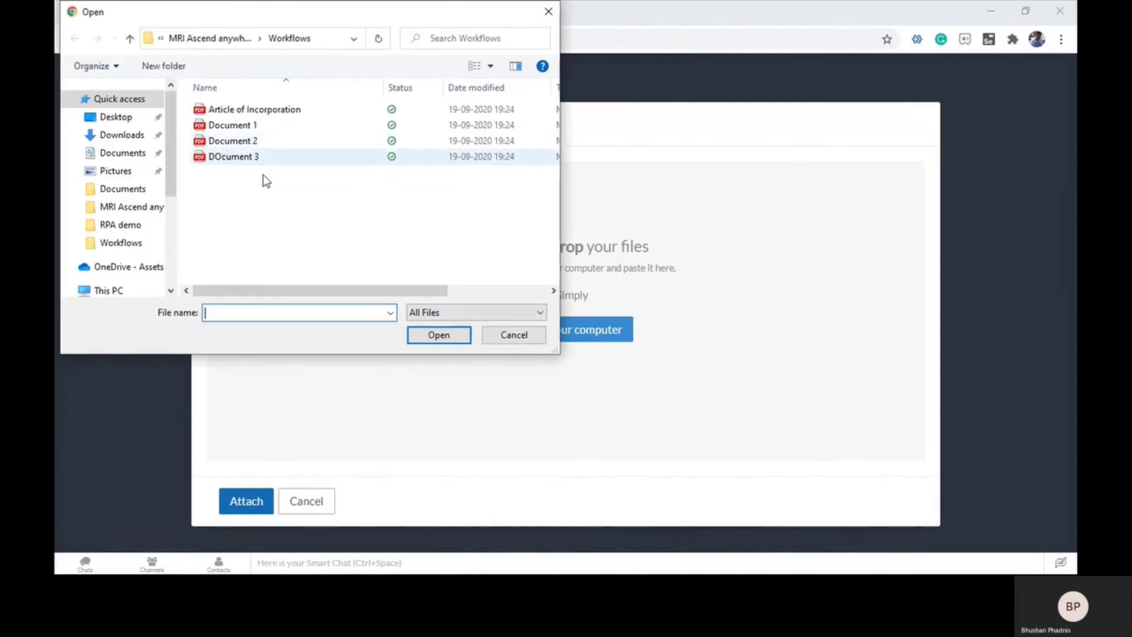
click(254, 139)
click(440, 334)
click(245, 500)
click(295, 466)
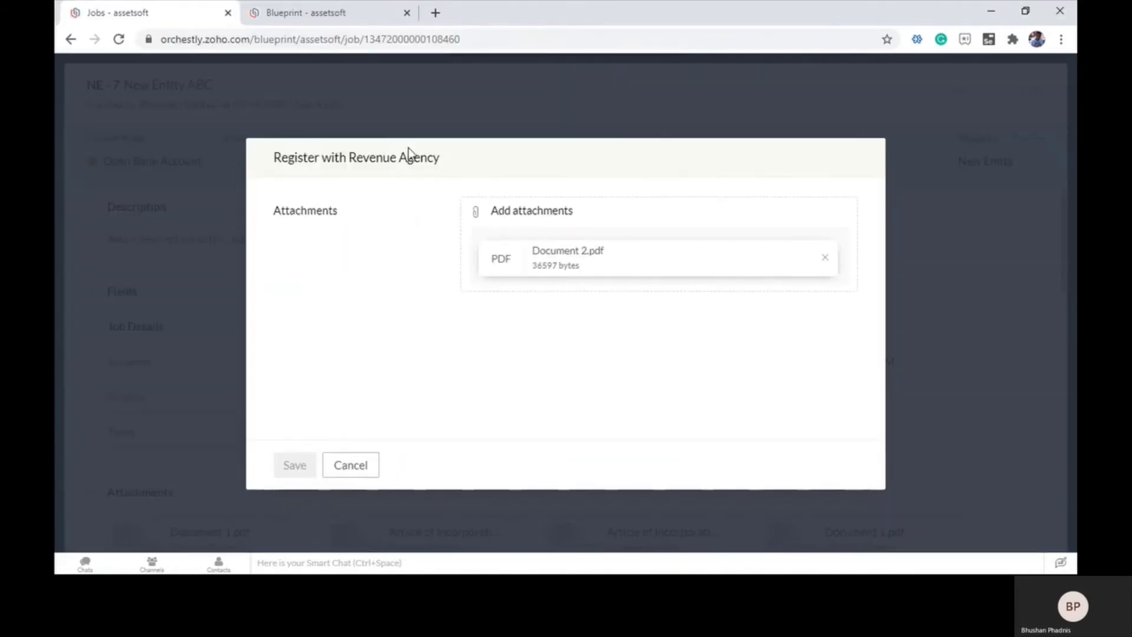
- Complete the Register with Tax Authorities transition with DOcument 3.pdf as its attachment
click(623, 170)
click(547, 216)
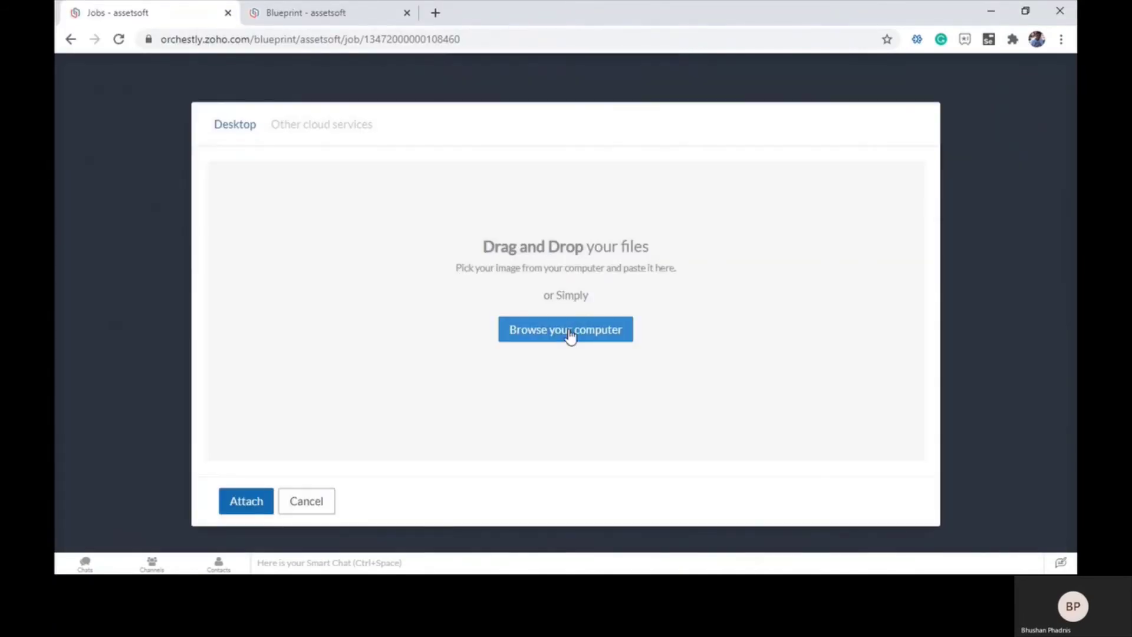
click(567, 330)
click(260, 156)
click(440, 341)
click(244, 502)
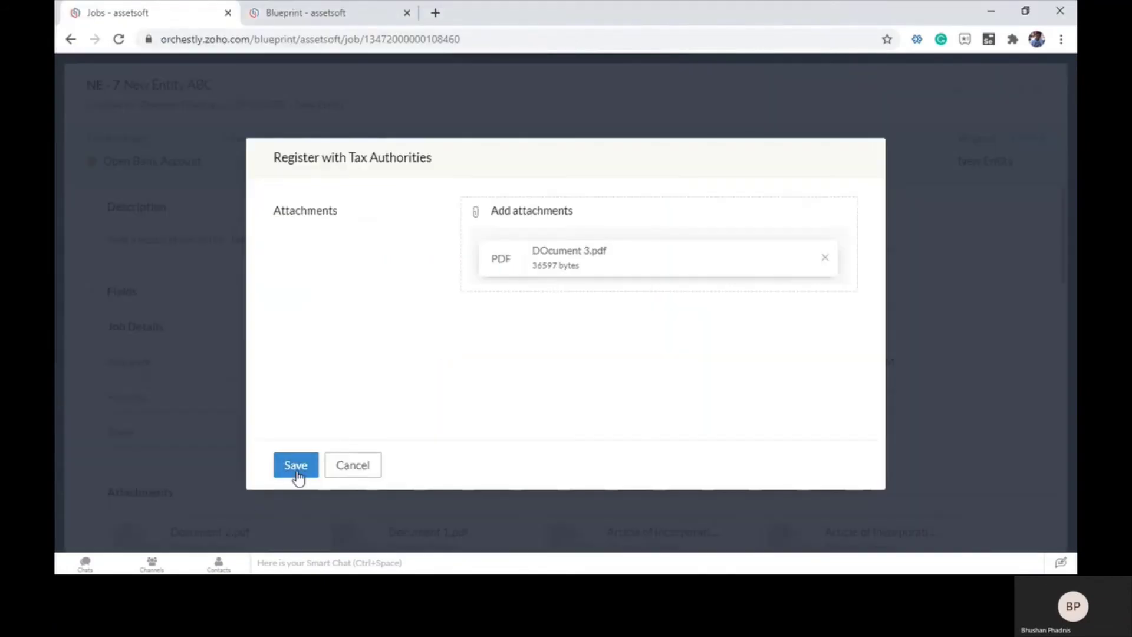
click(295, 465)
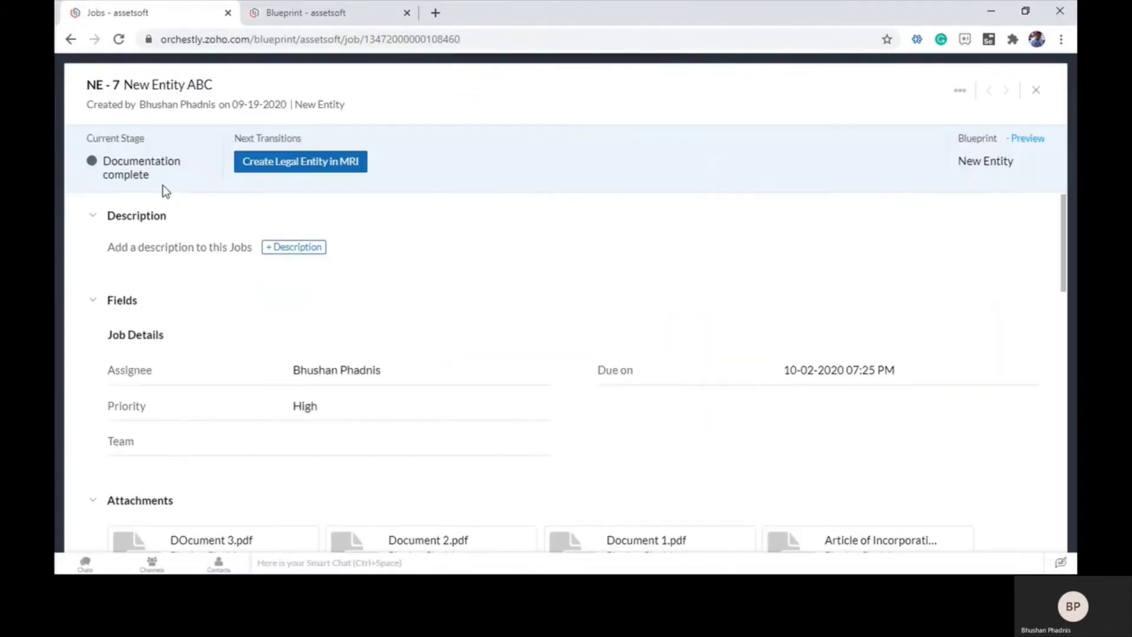
- Review the New Entity ABC job's attachments, transition history and sign activities
scroll(521, 272, down, 5)
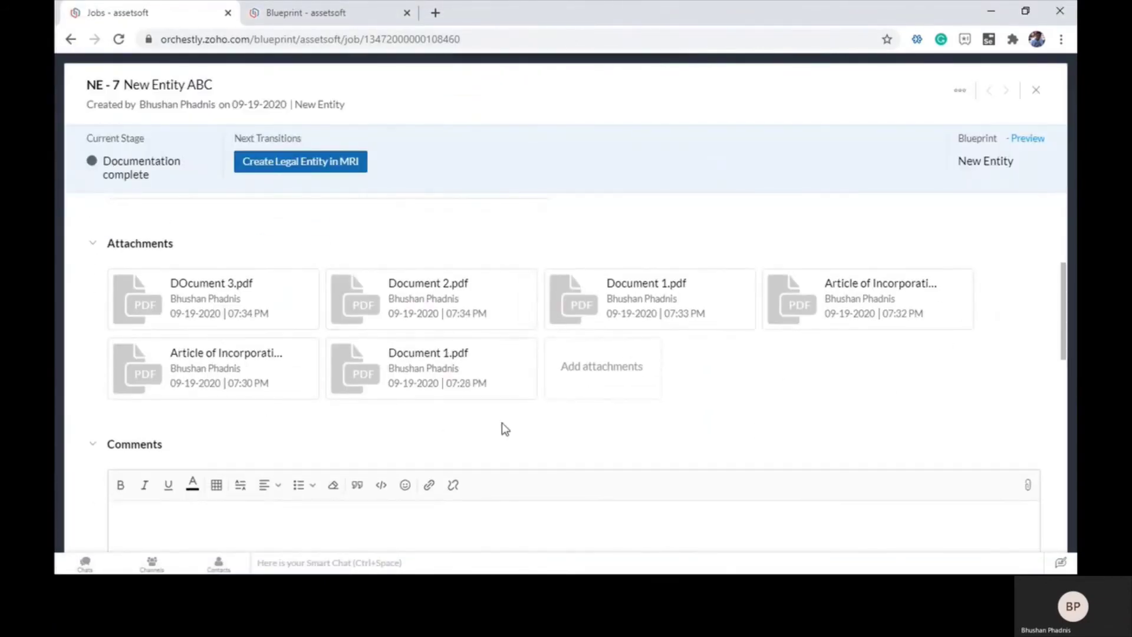
scroll(849, 440, up, 4)
scroll(849, 439, down, 10)
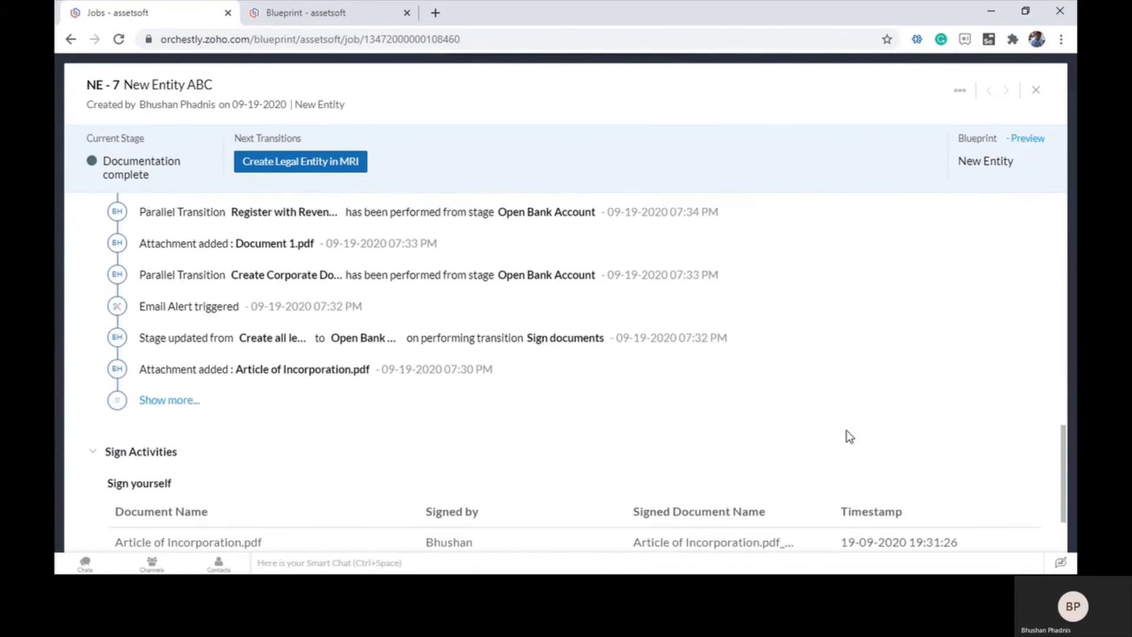
scroll(849, 437, down, 2)
scroll(762, 313, up, 12)
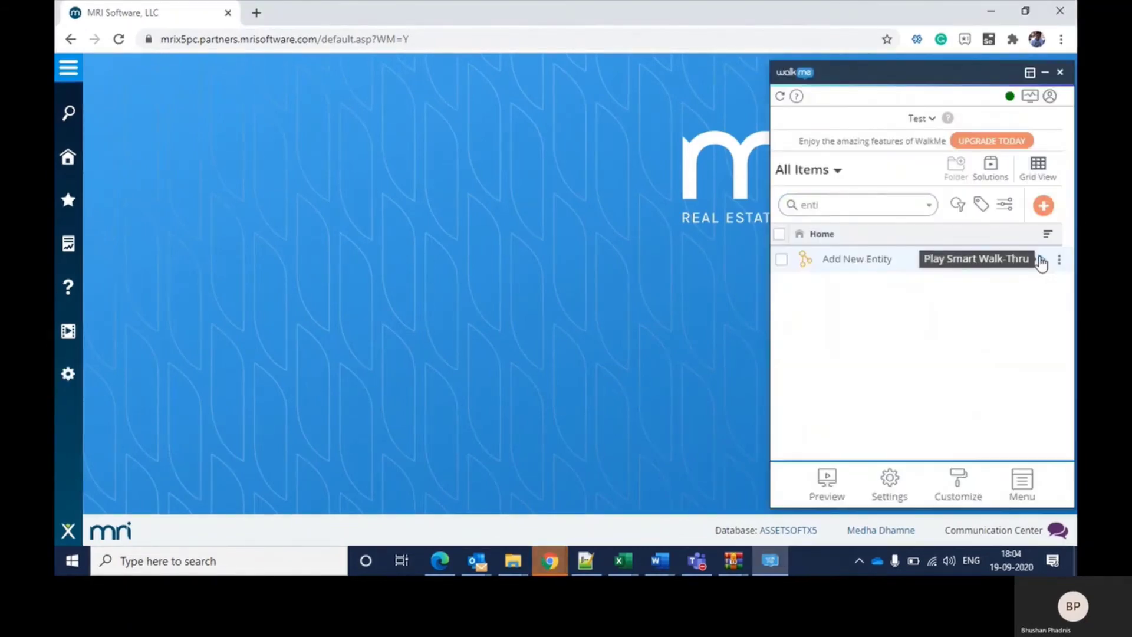
- Switch to MRI and start a new entity from the General Ledger entities in Setup and Maintenance
click(73, 380)
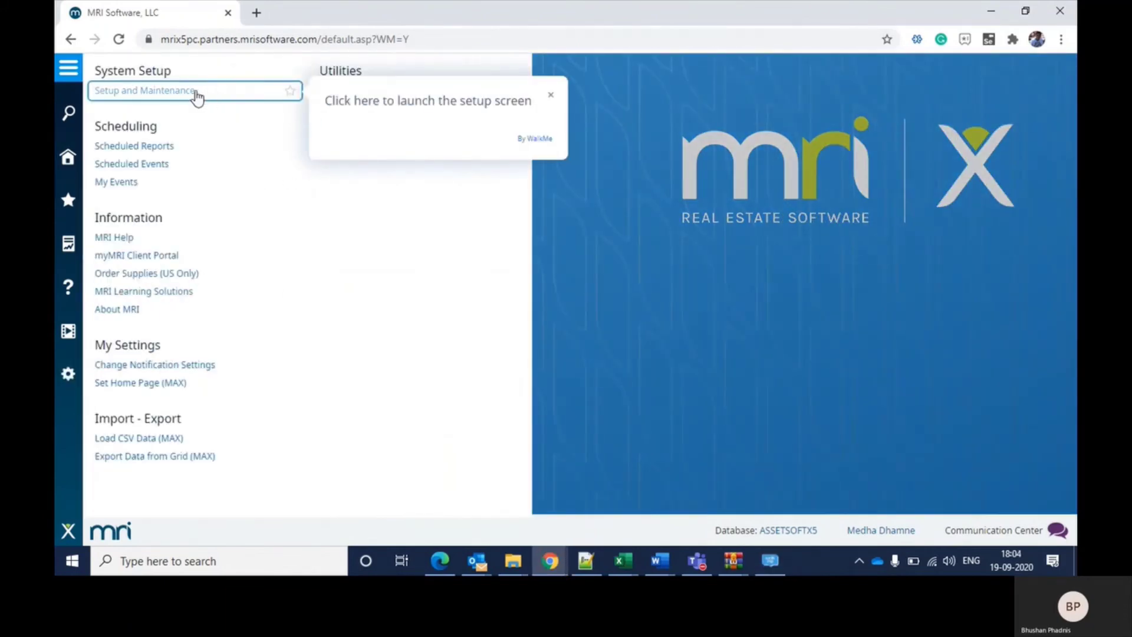
click(151, 92)
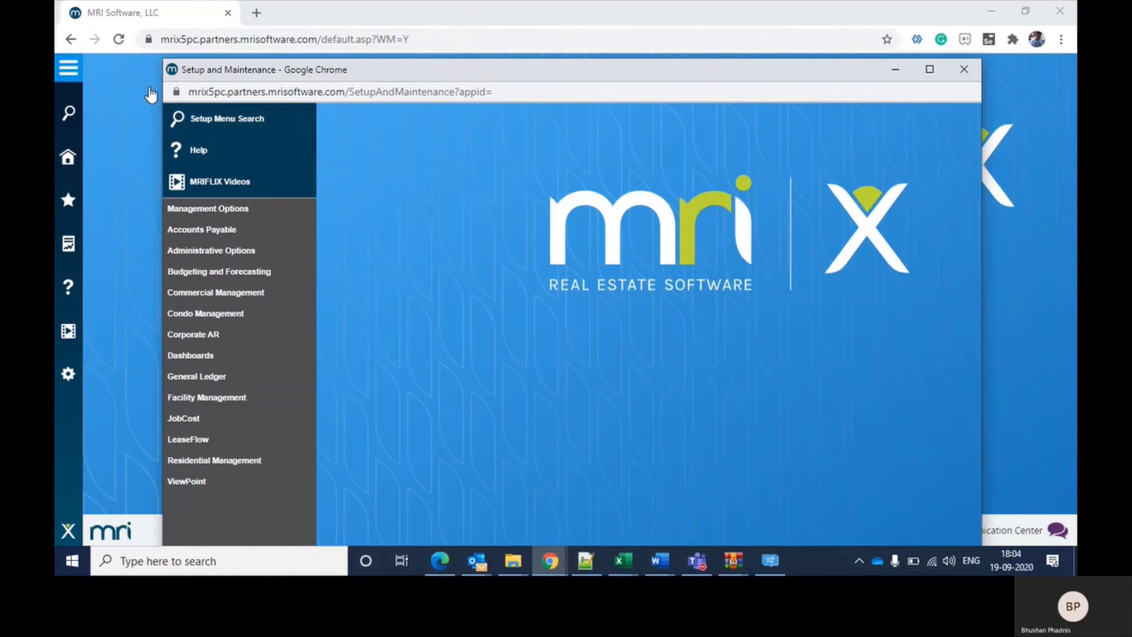
click(236, 380)
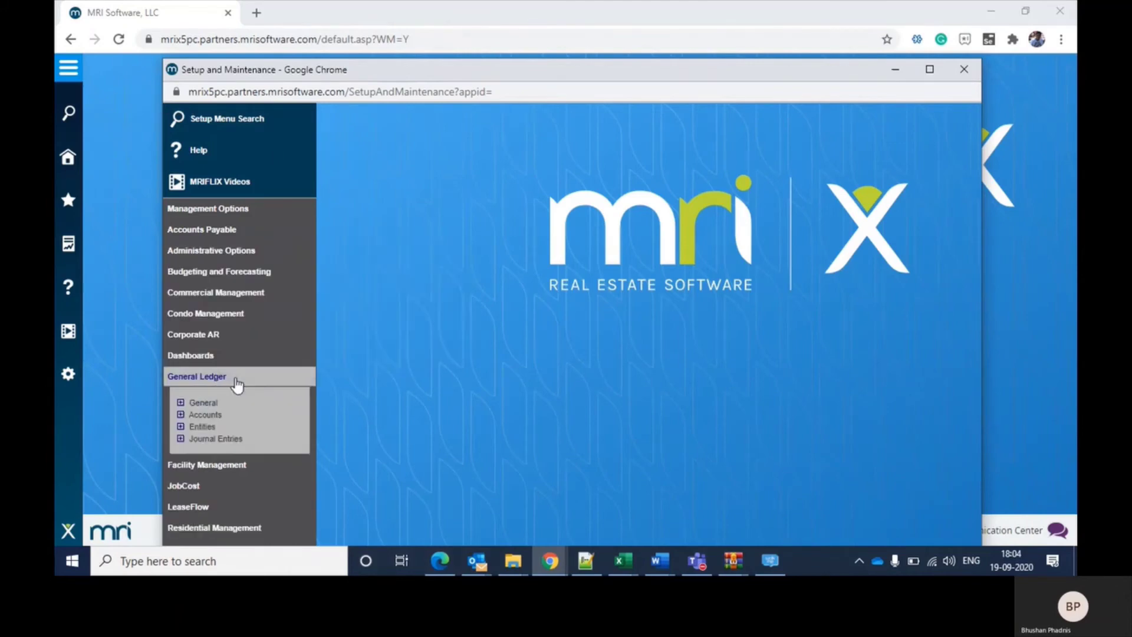
click(202, 426)
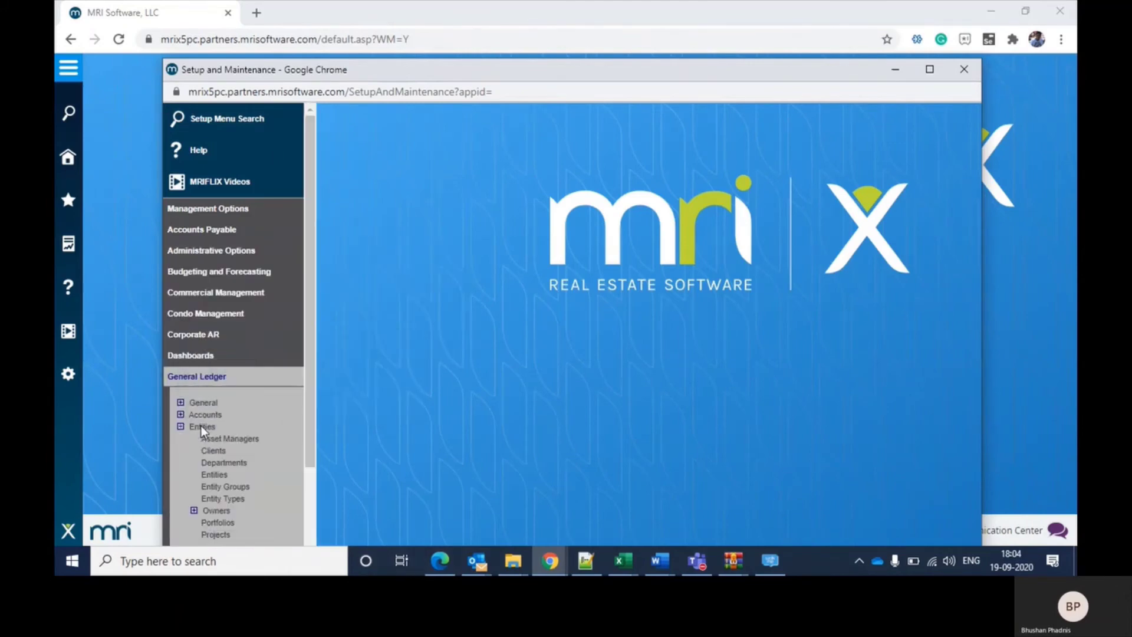
click(213, 475)
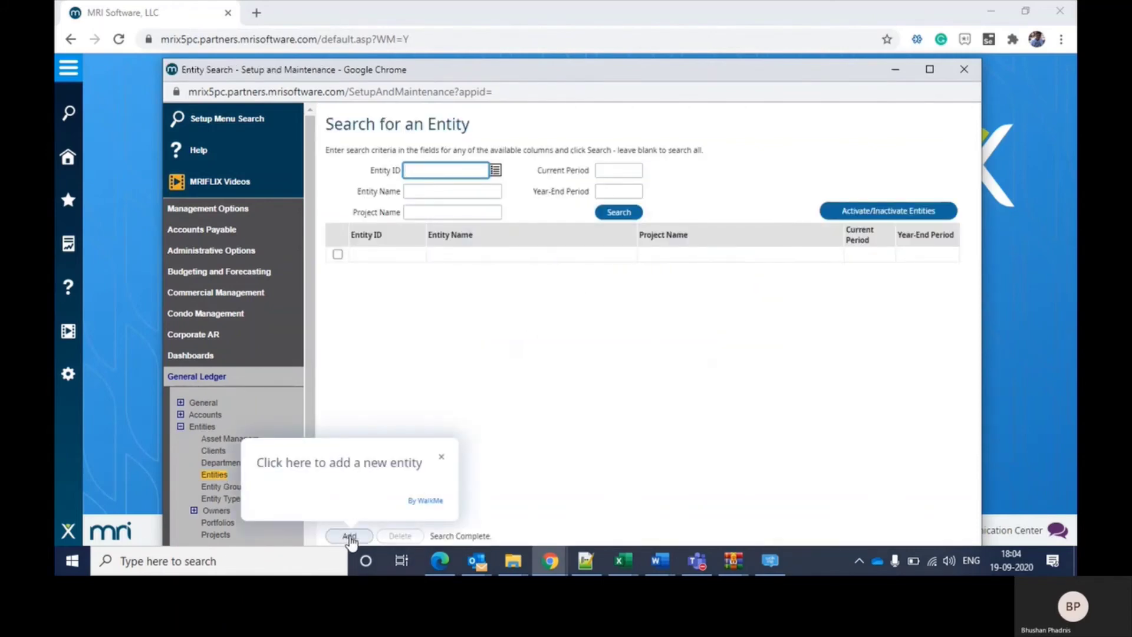
click(349, 535)
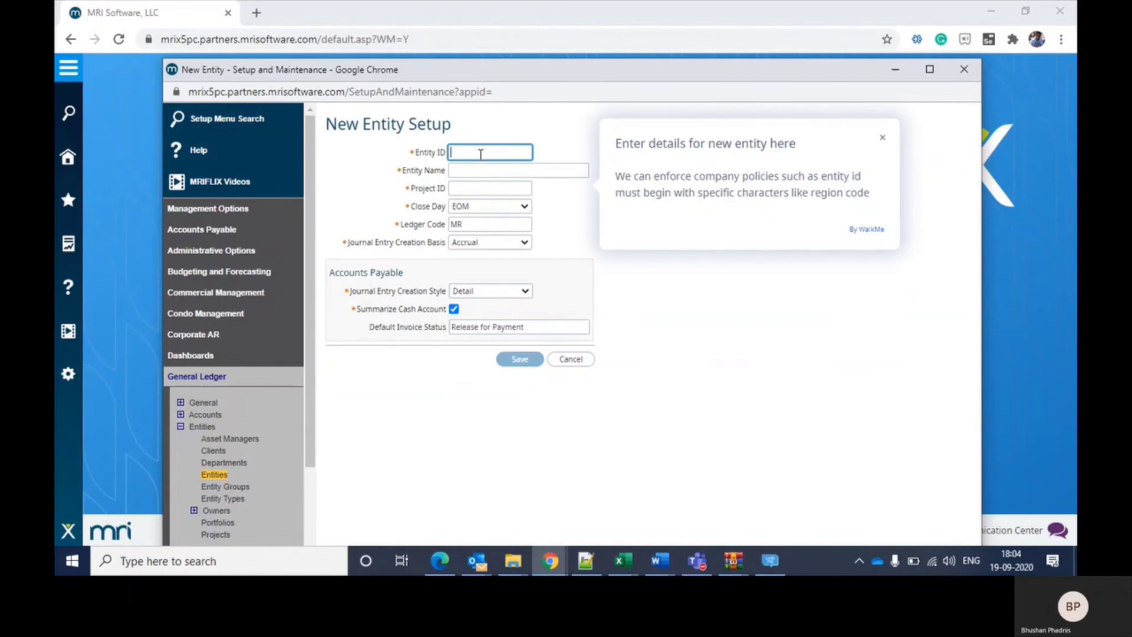
- Create the entity with ID ENT123, name New entity and project ID 100, keeping the default settings, and save it
key(Tab)
text(New entity)
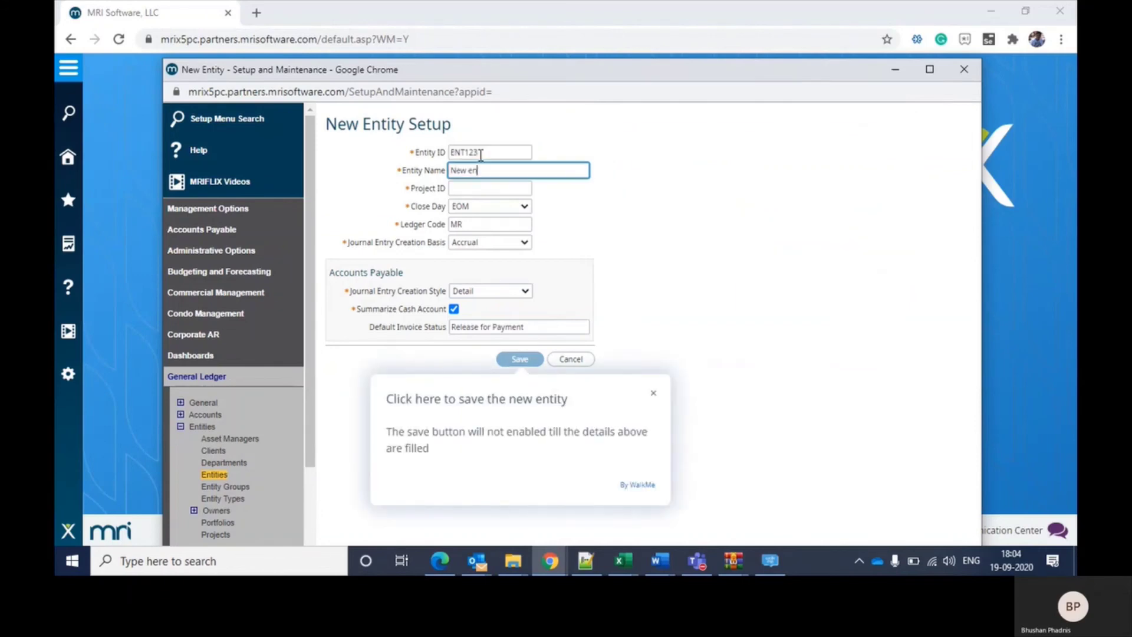
key(Tab)
text(100)
key(Tab)
key(Tab)
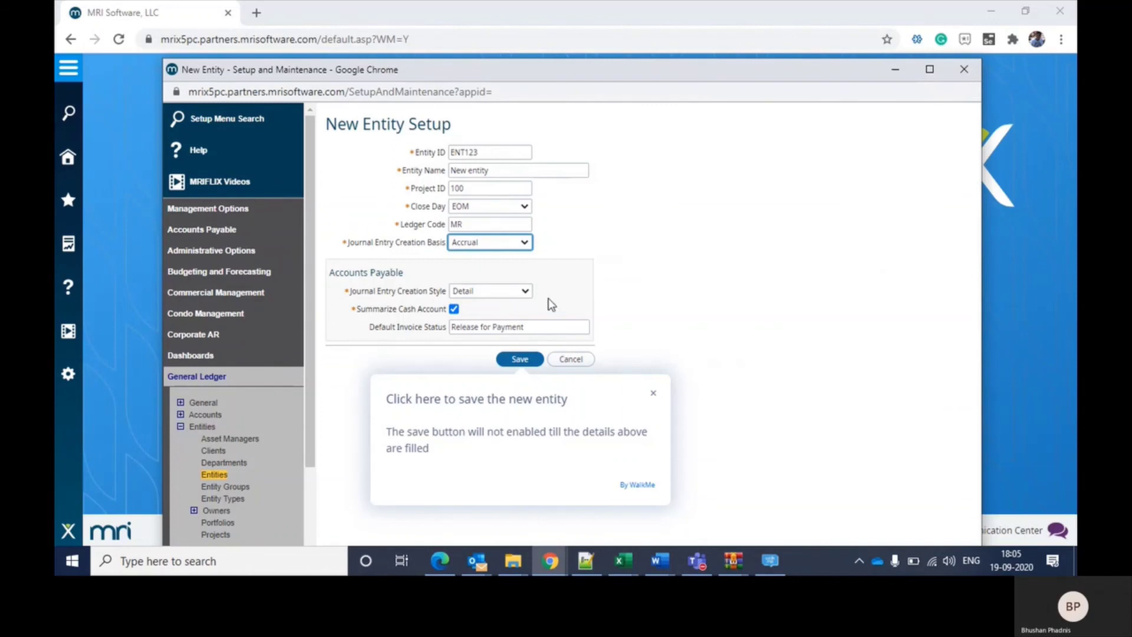
click(522, 362)
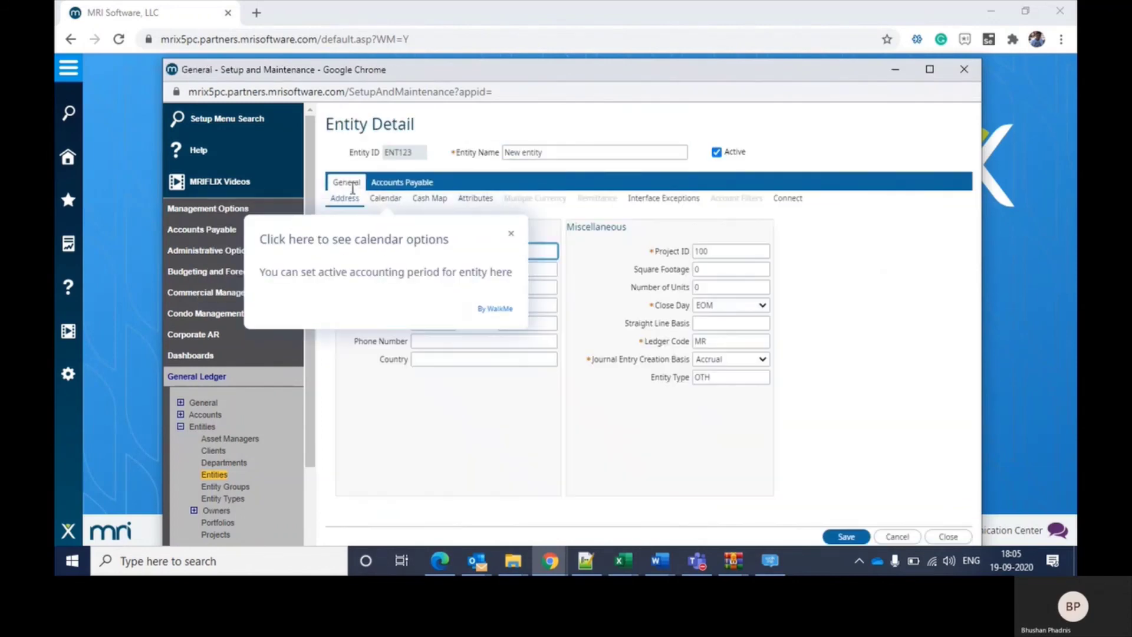
- Set the entity's calendar to current period 09/20, year-end period 12/20 and start period 01/20, and save the entity
click(385, 200)
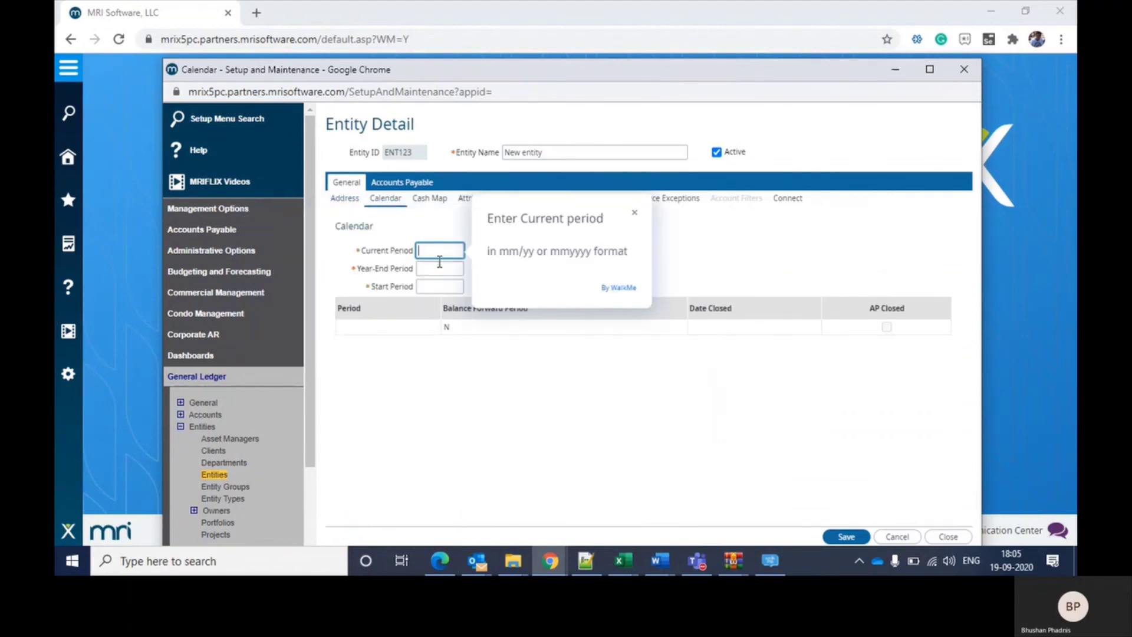
text(09/20)
key(Tab)
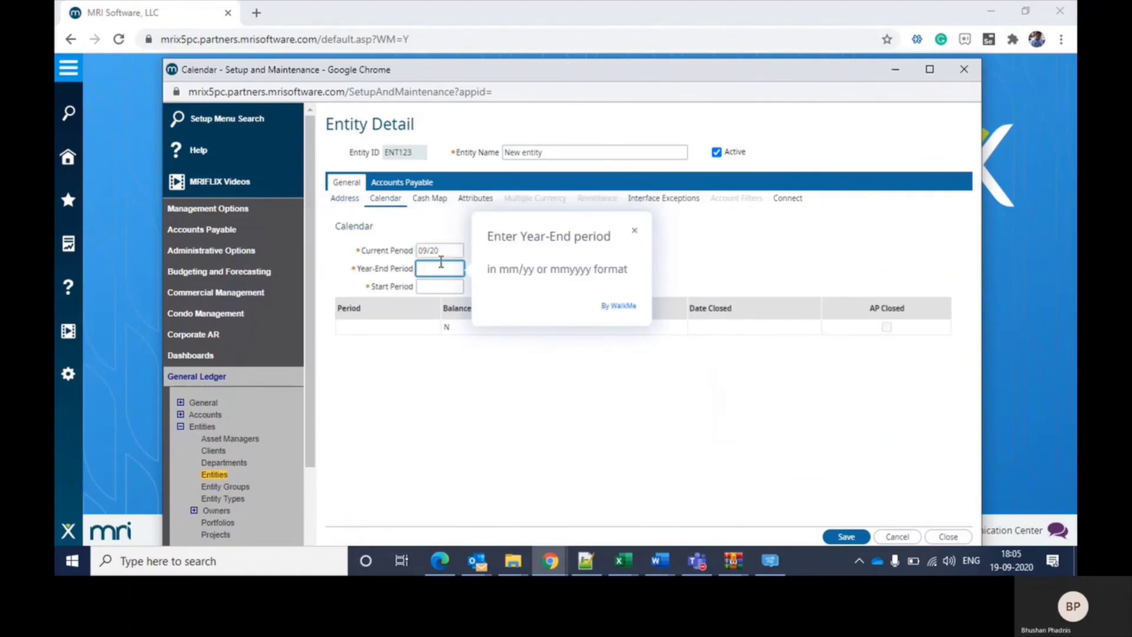
text(12/20)
key(Tab)
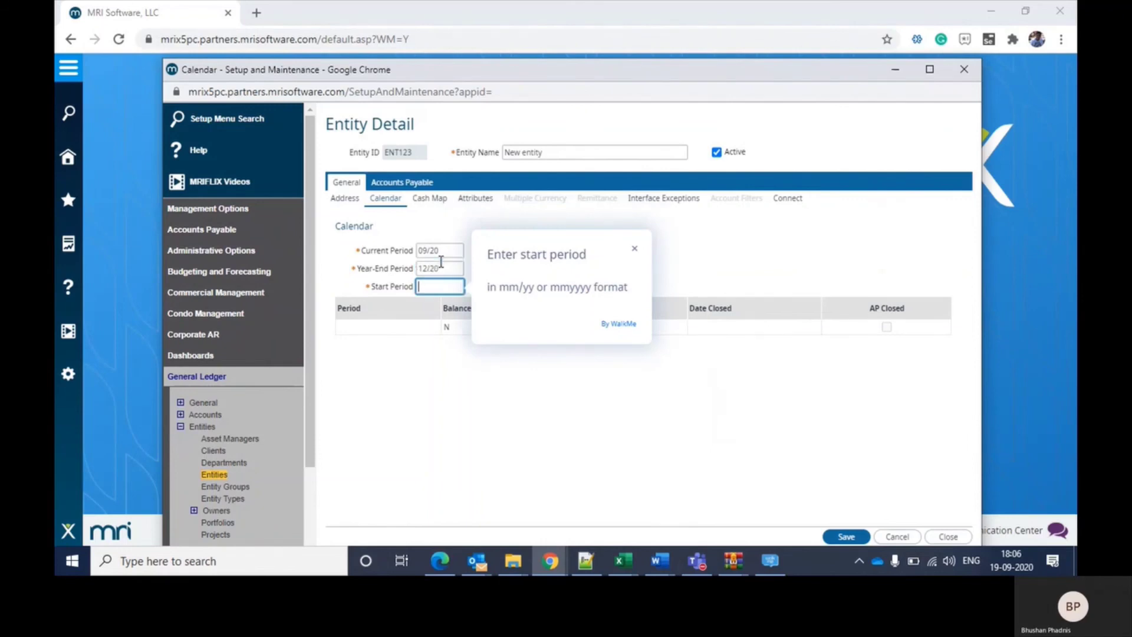
text(0120)
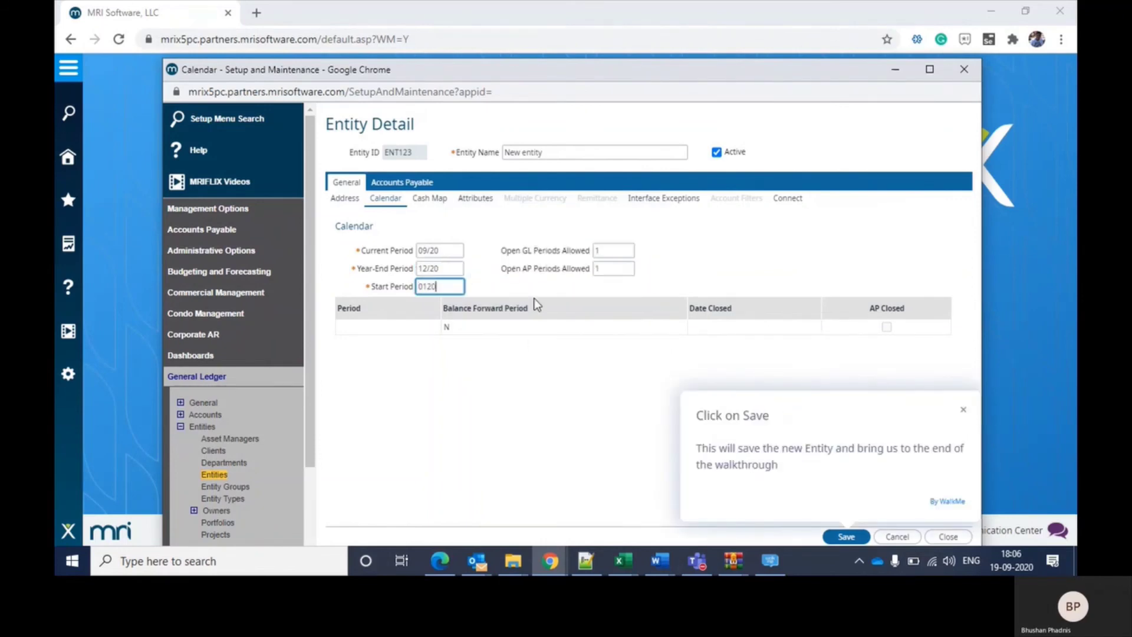
key(Tab)
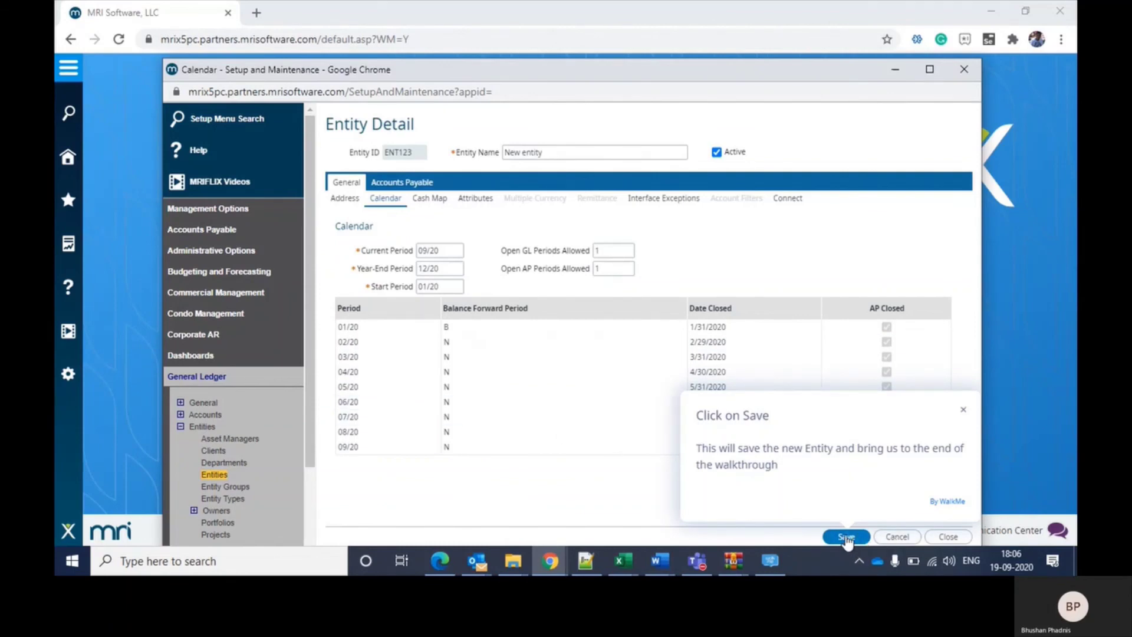
click(846, 537)
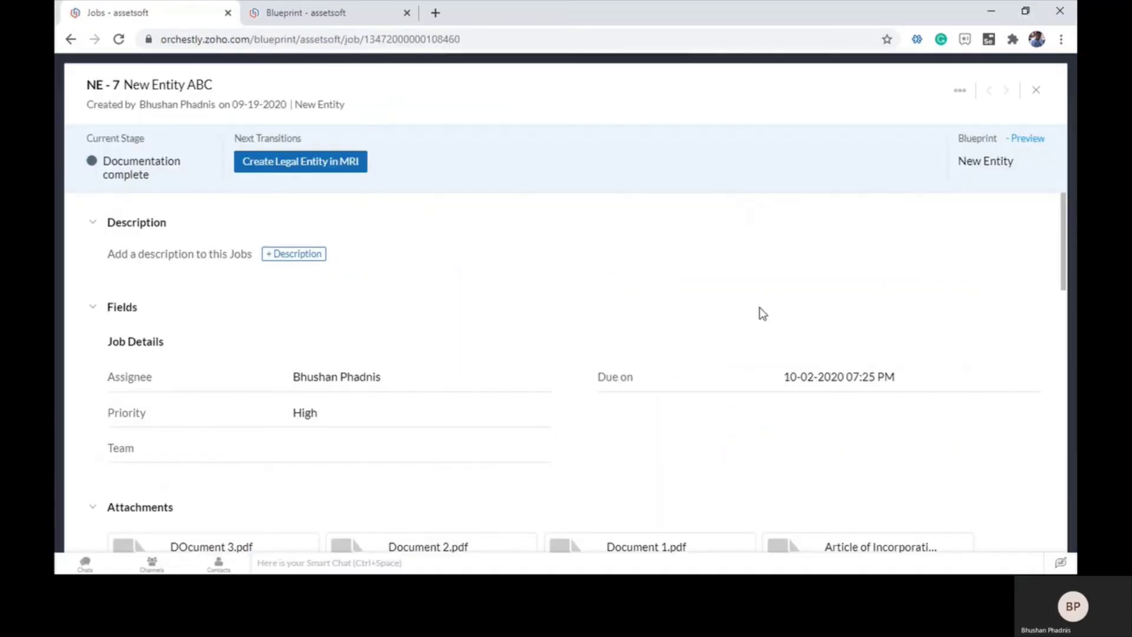
- Switch back to the Orchestly job and perform the Create Legal Entity in MRI transition
click(321, 161)
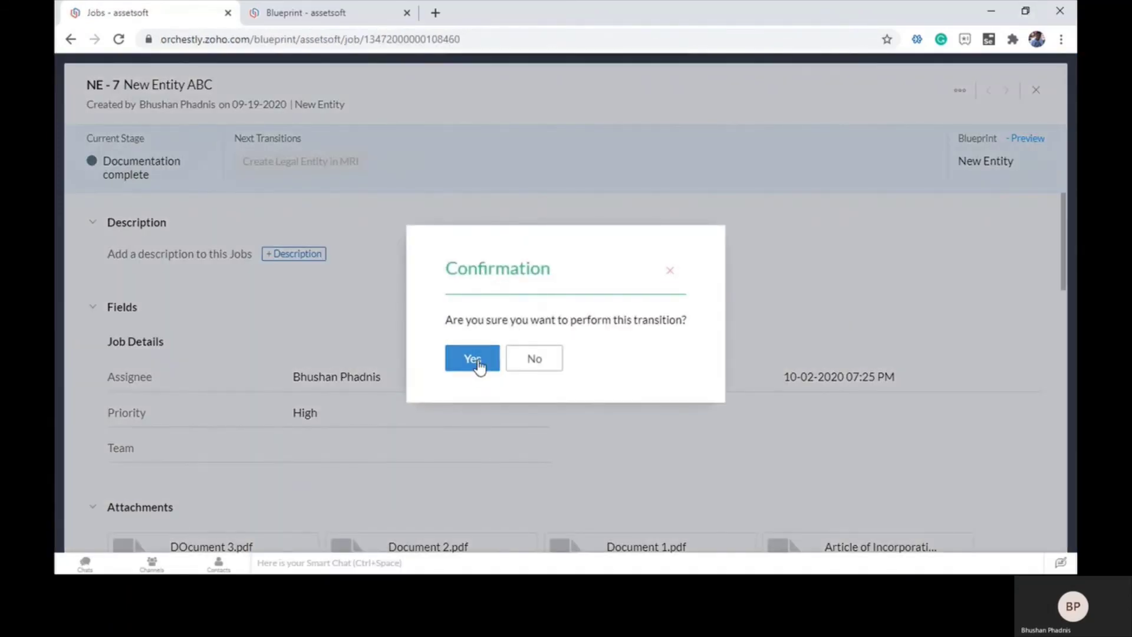
click(475, 361)
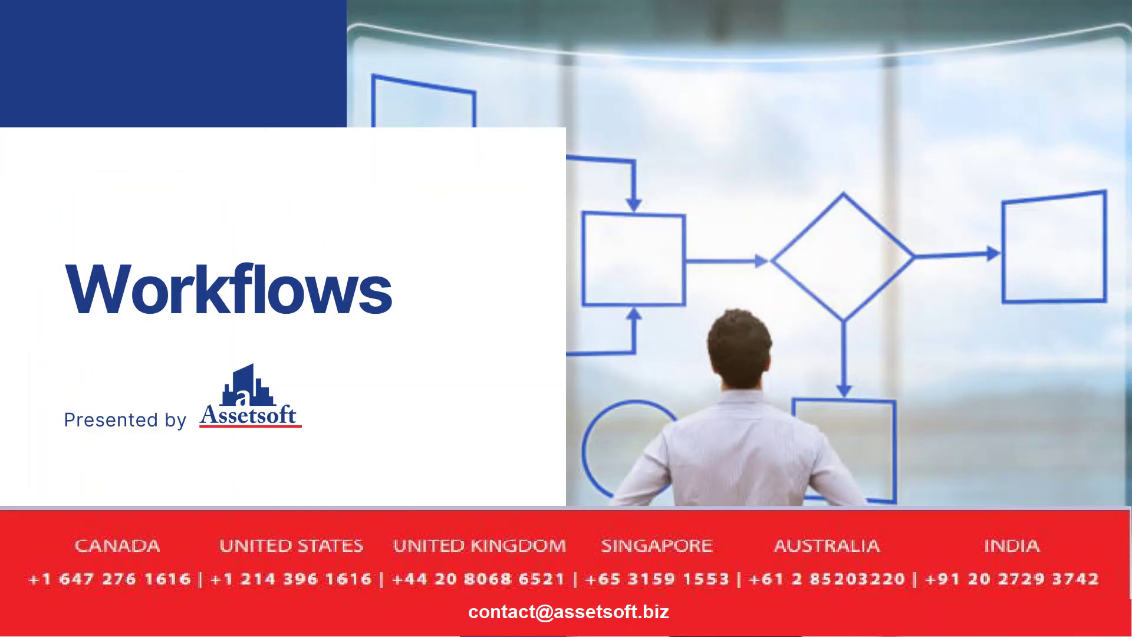